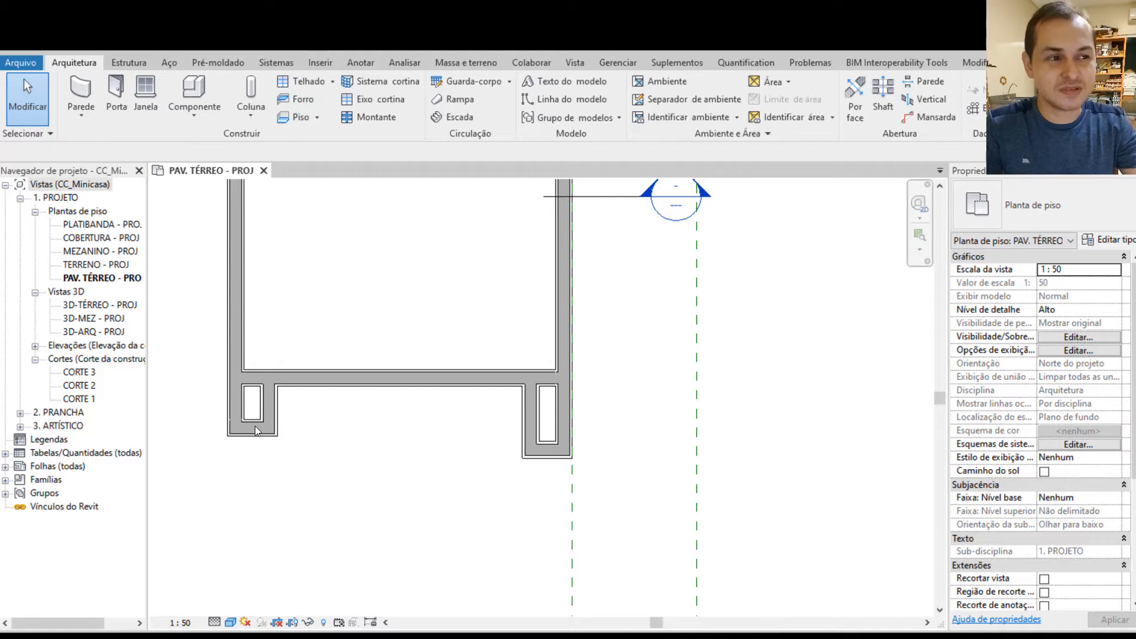
- Align the outer end face of the longer front pillar with the outer end face of the shorter one in the floor plan
scroll(260, 427, "up", 2)
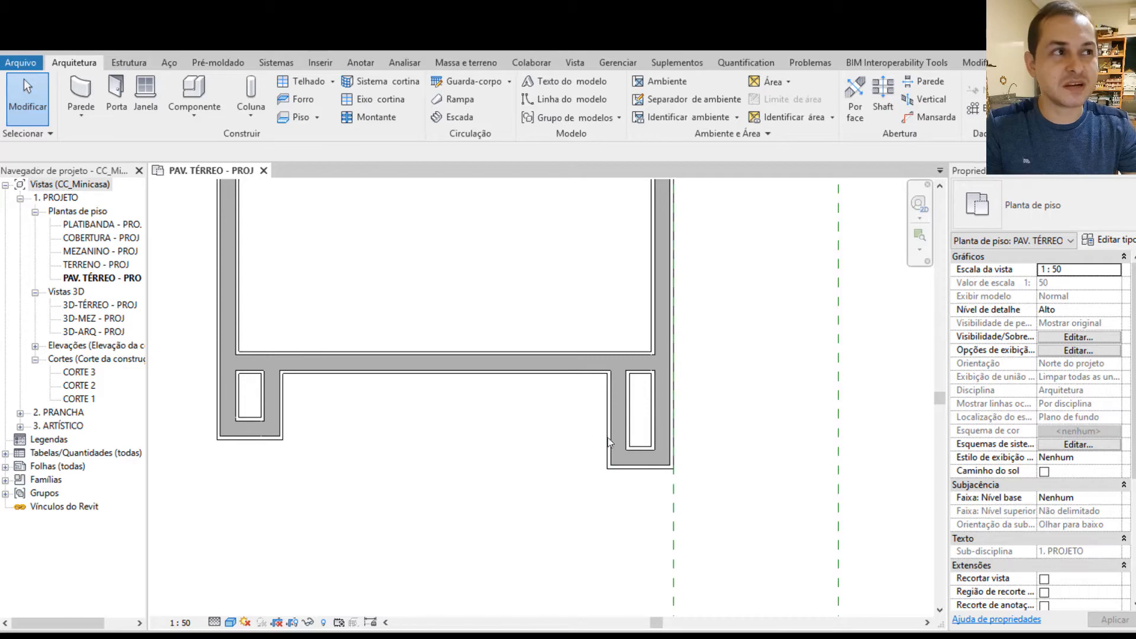
left_click(635, 456)
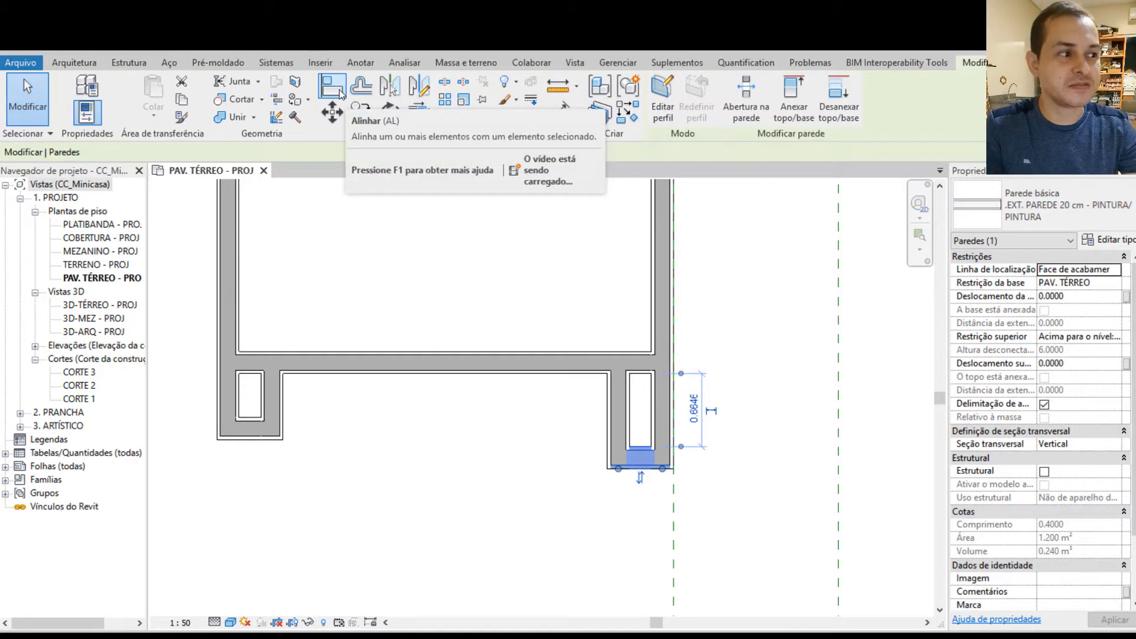
left_click(367, 481)
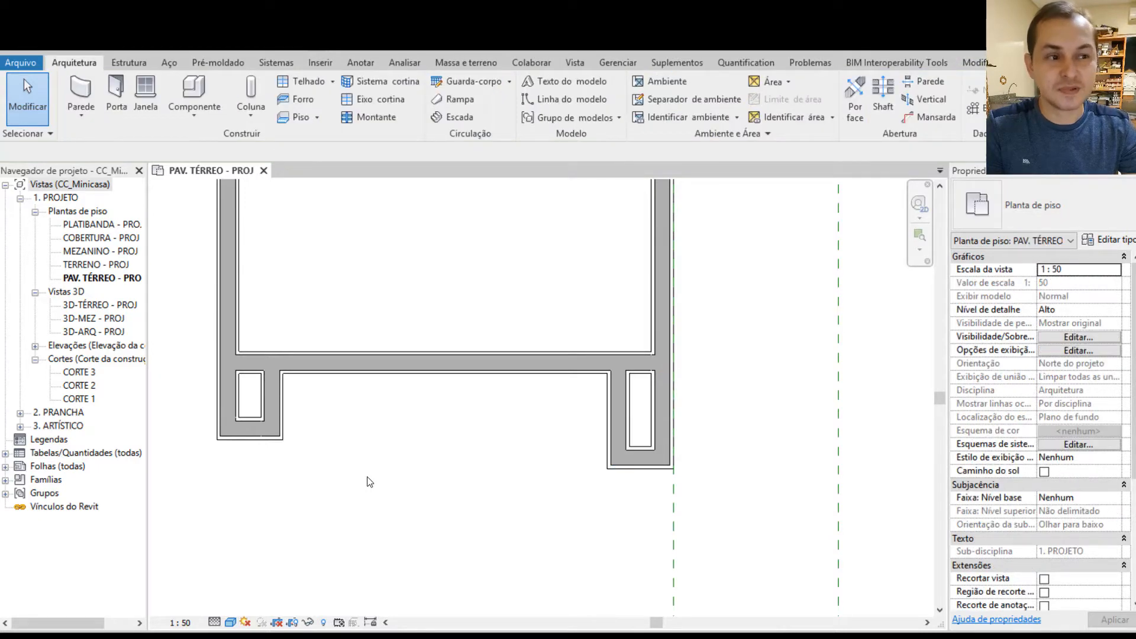
key("a")
key("l")
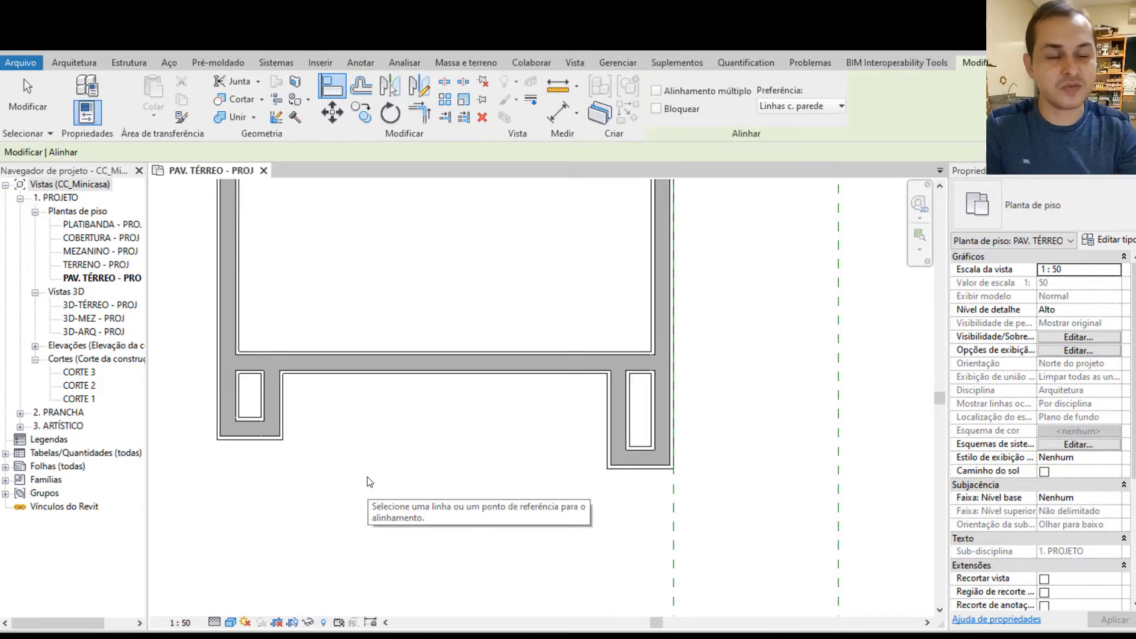
left_click(251, 440)
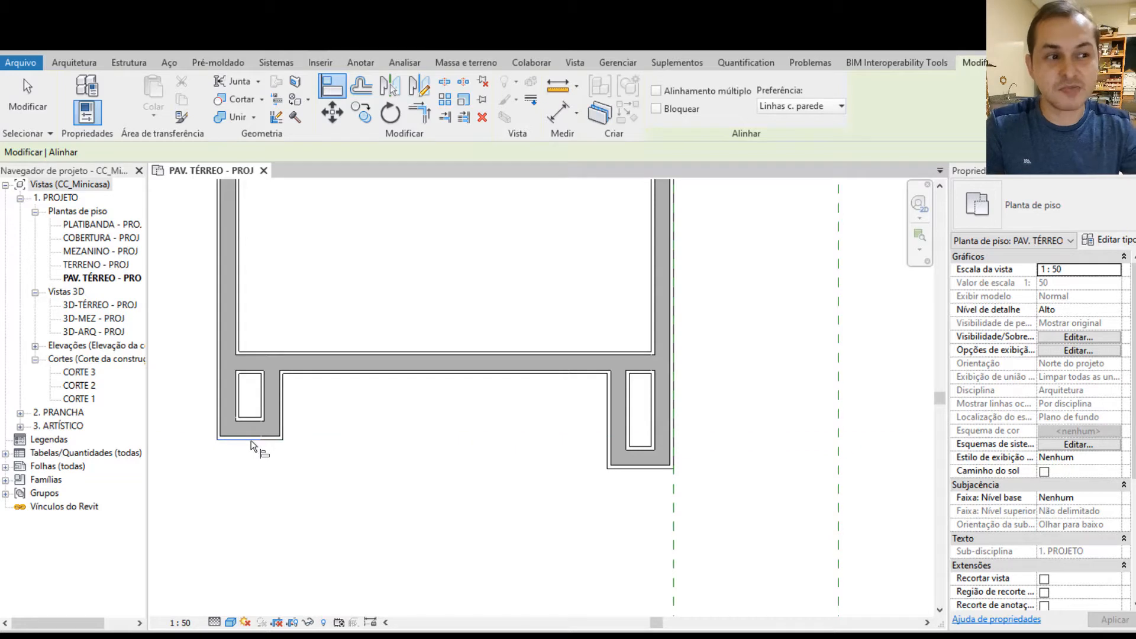
left_click(633, 470)
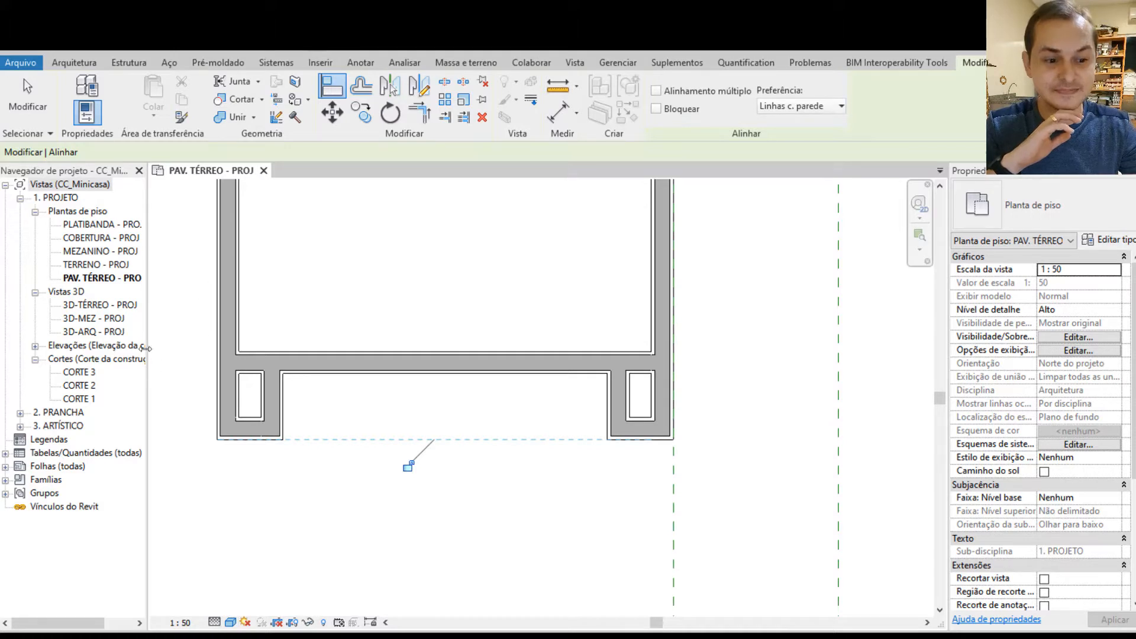
- Open the 3D-ARQ - PROJ view and examine the two front pillars and the wall tops from several angles
left_click(107, 334)
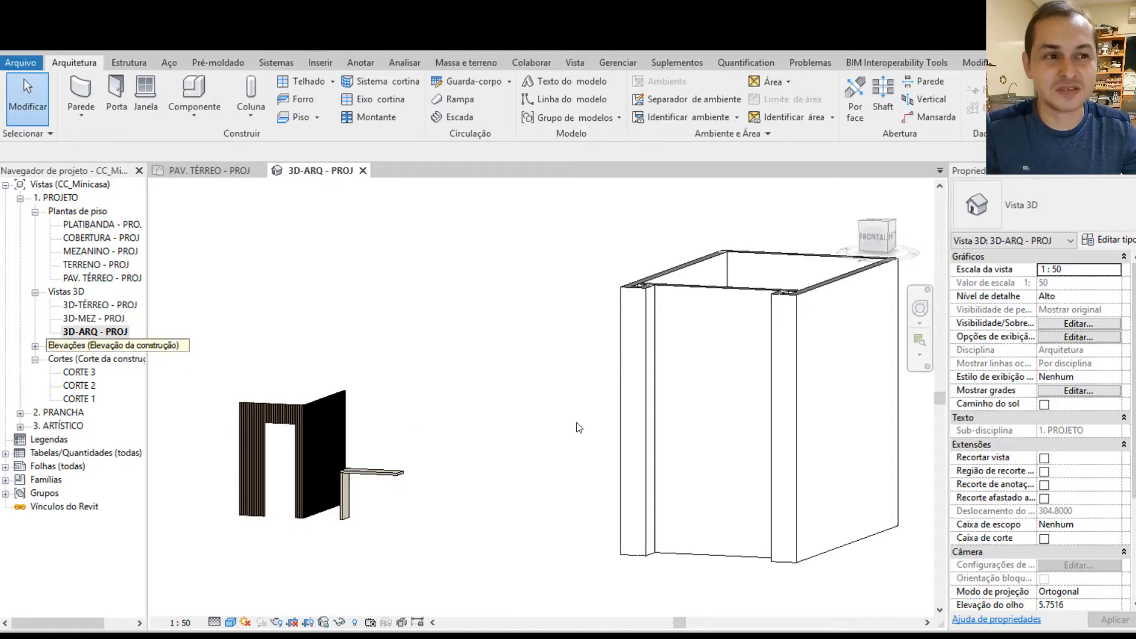
middle_click_drag(566, 414, 568, 461, "shift")
scroll(598, 444, "down", 5)
middle_click_drag(725, 453, 562, 548)
scroll(490, 477, "up", 6)
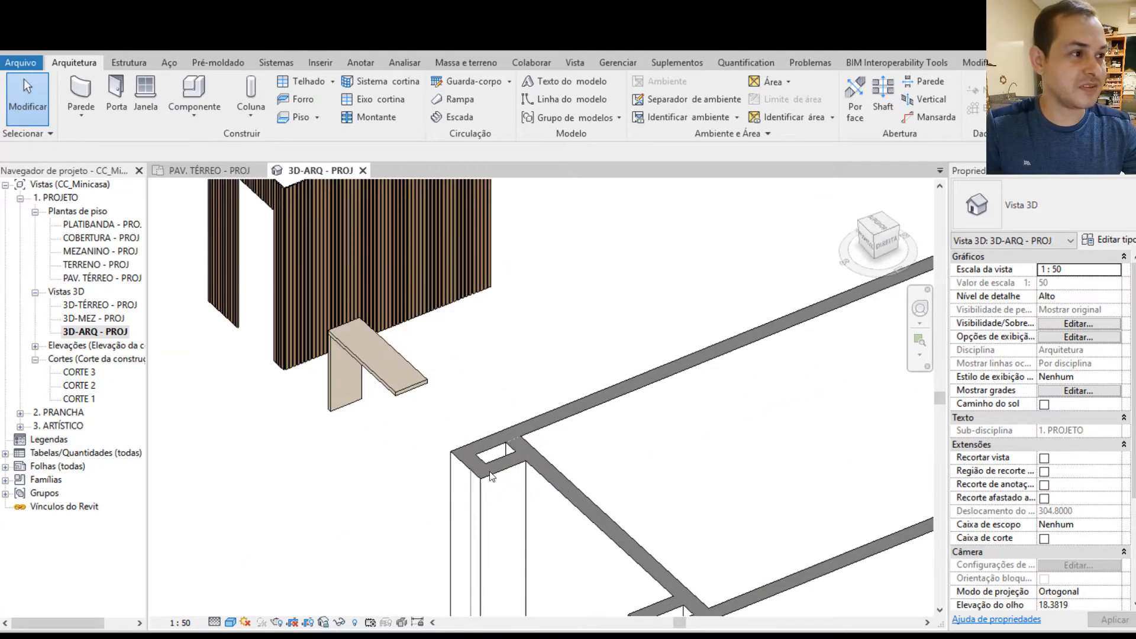
scroll(487, 462, "down", 5)
middle_click_drag(499, 467, 483, 409, "shift")
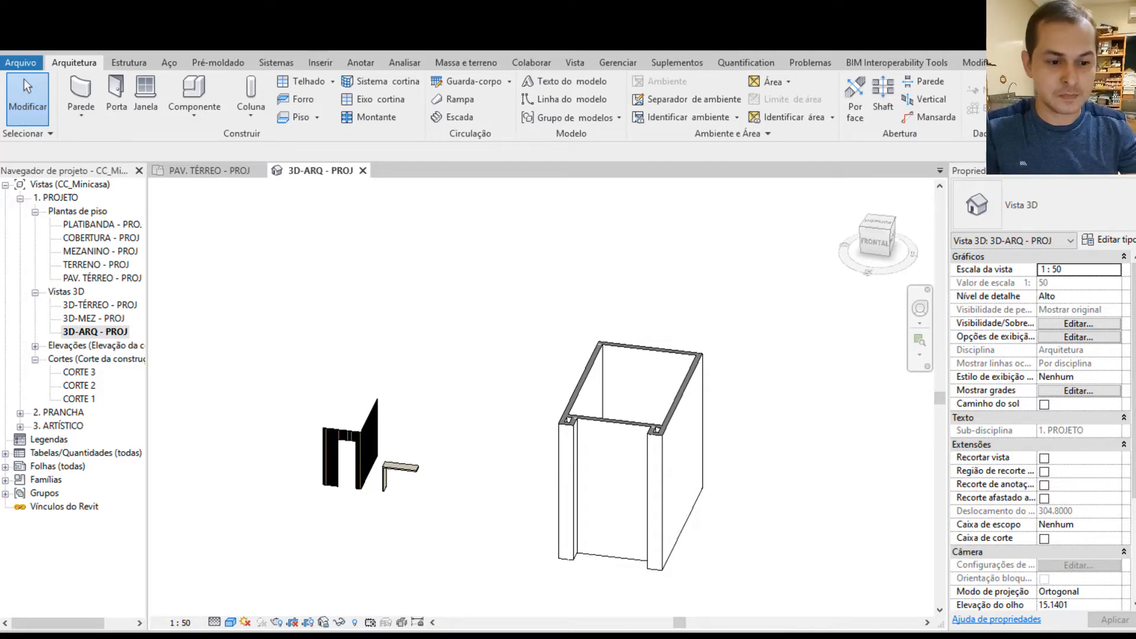
- Switch to the completed house project and open its 3D-ARQ view to examine the front facade and roof
mouse_move(221, 597)
left_click(253, 591)
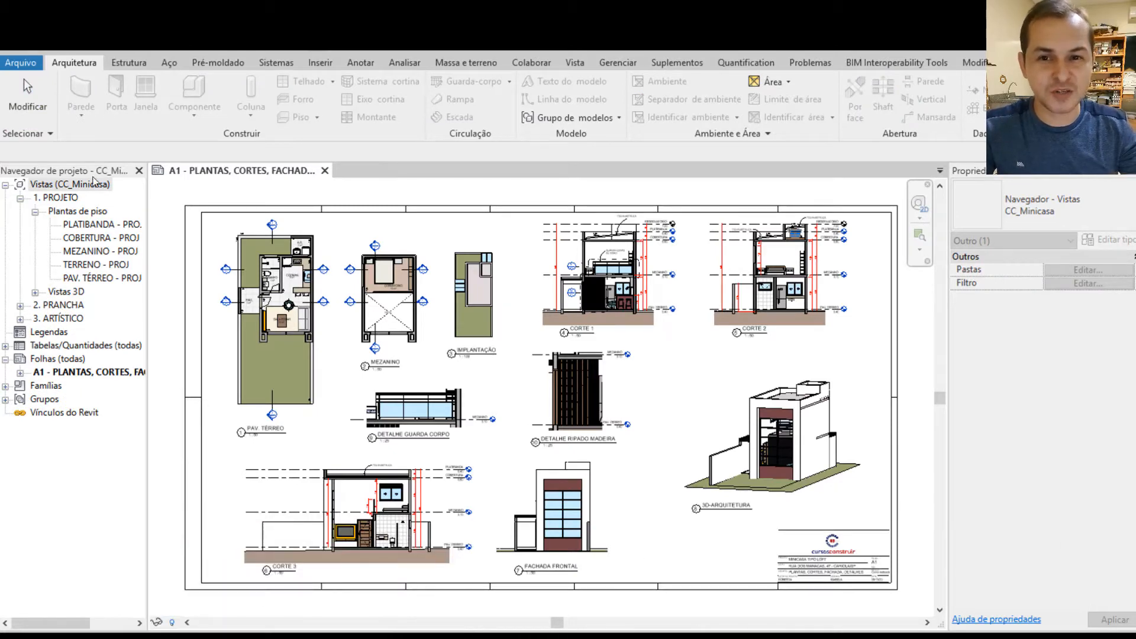
left_click(36, 292)
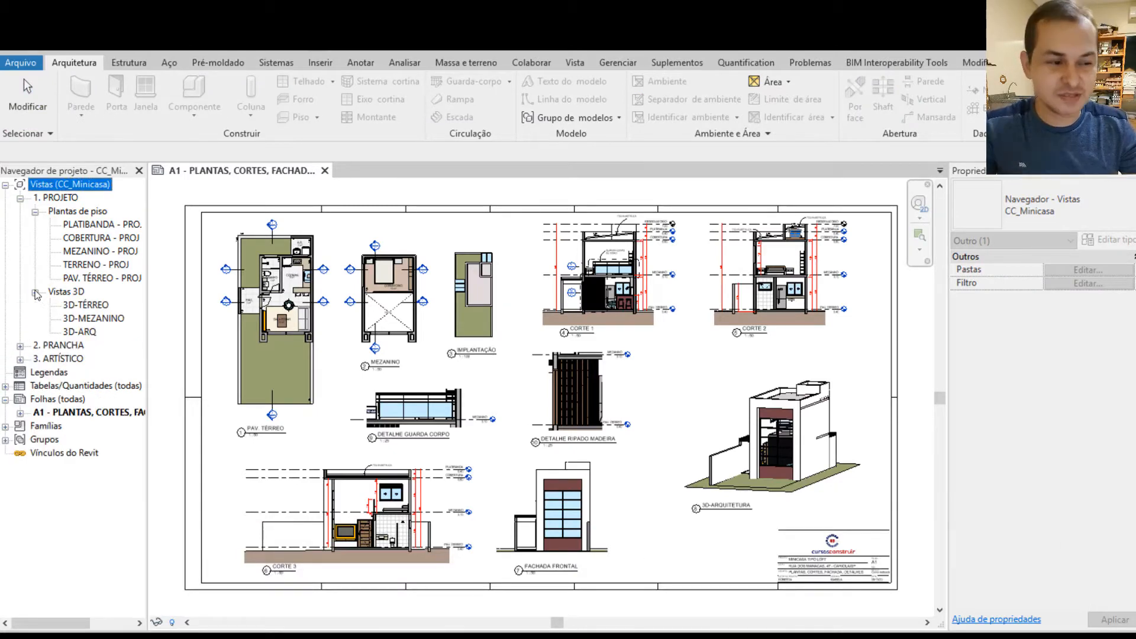
left_click(92, 332)
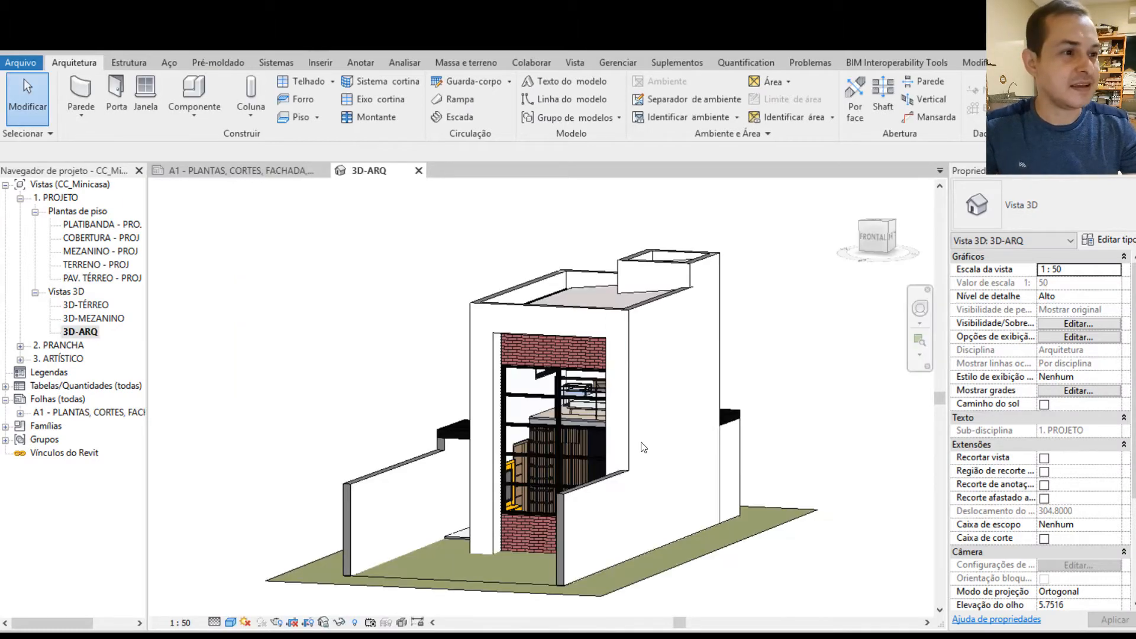
scroll(601, 405, "up", 3)
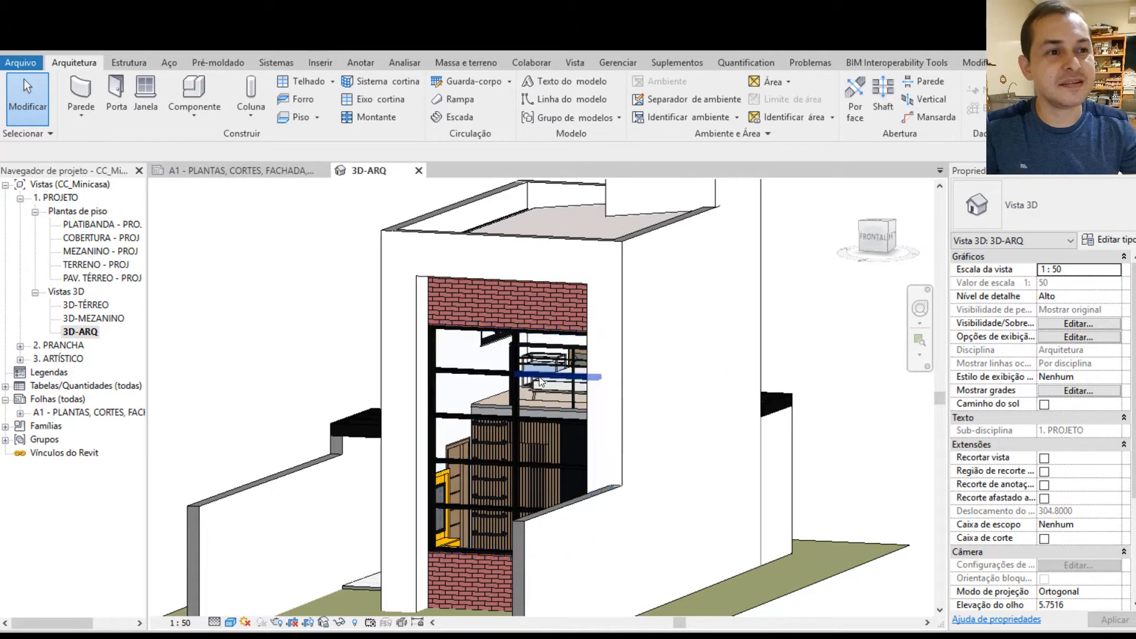
middle_click_drag(545, 380, 612, 337, "shift")
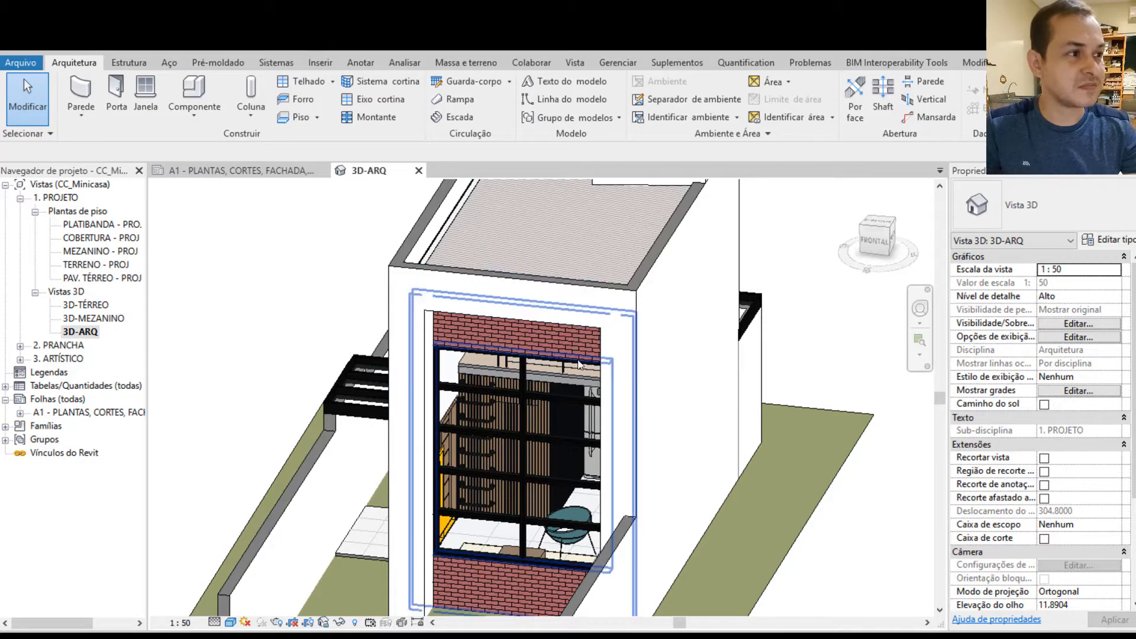
scroll(590, 407, "down", 3)
scroll(591, 407, "up", 5)
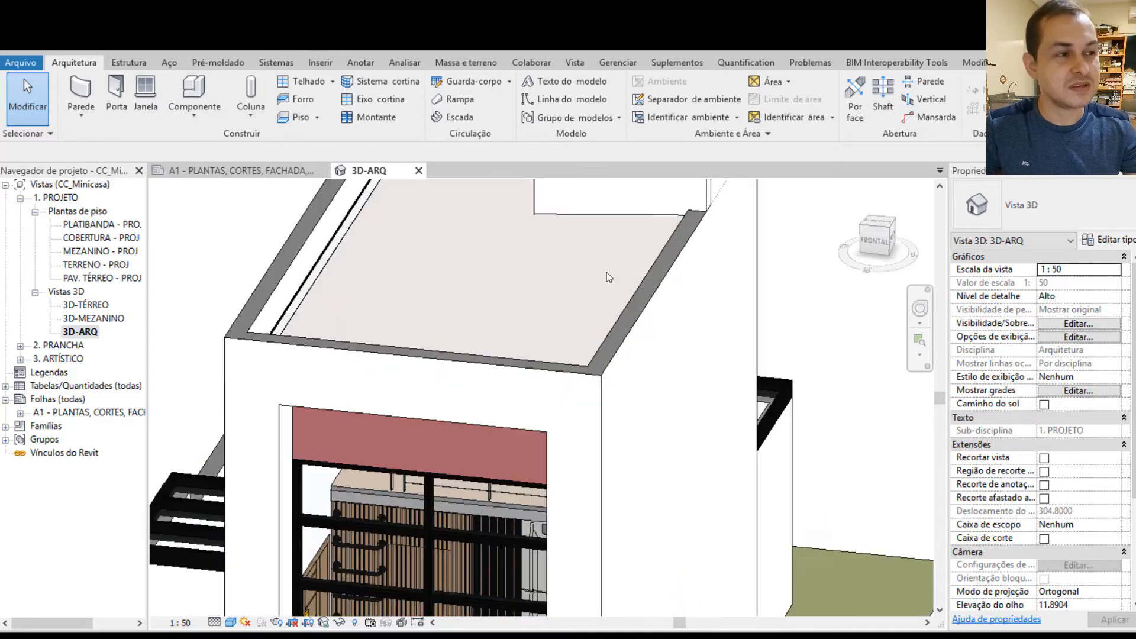
mouse_move(560, 319)
middle_mouse_down("shift")
mouse_move(436, 363)
mouse_move(465, 384)
middle_mouse_up("shift")
scroll(463, 382, "down", 2)
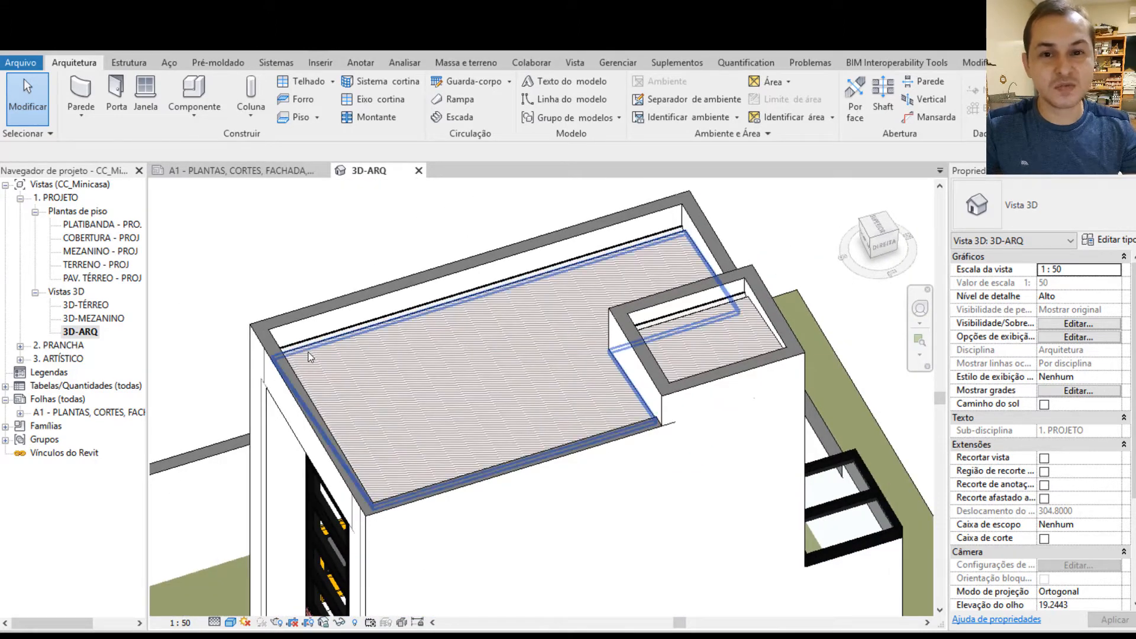
scroll(349, 364, "up", 3)
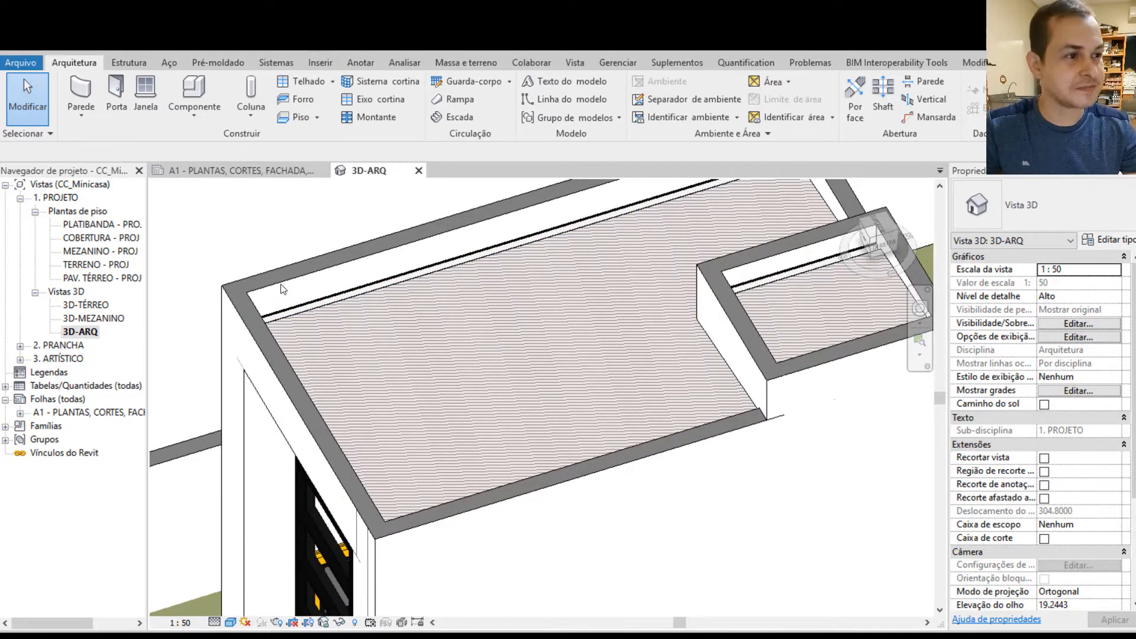
- Select the main metal tile roof and examine how it sits inside the surrounding parapet walls
left_click(299, 323)
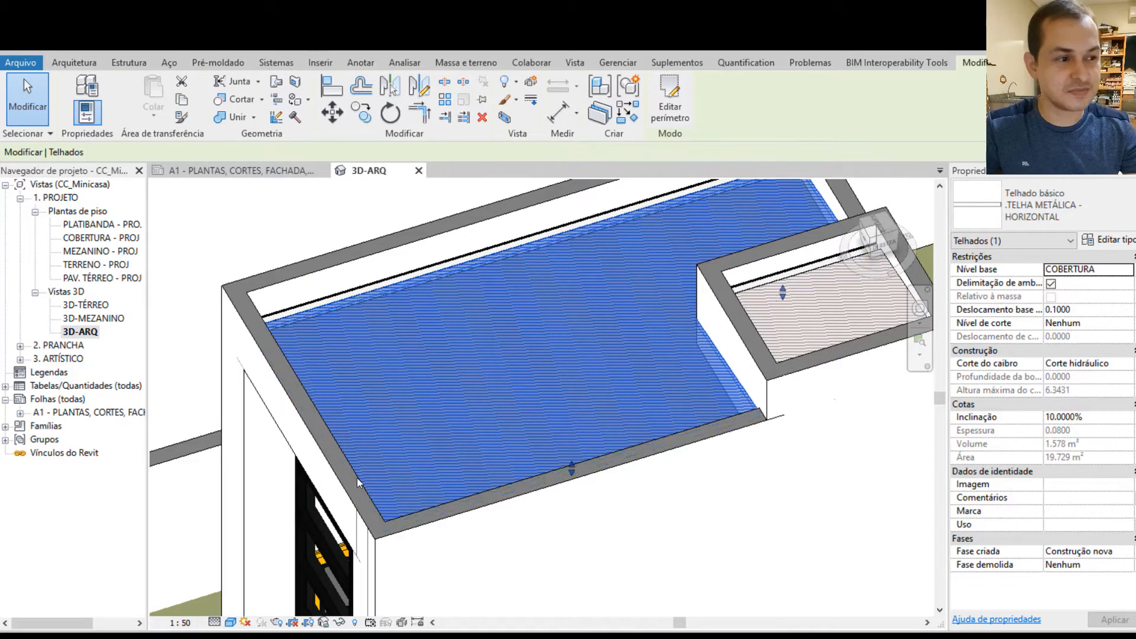
scroll(378, 509, "up", 3)
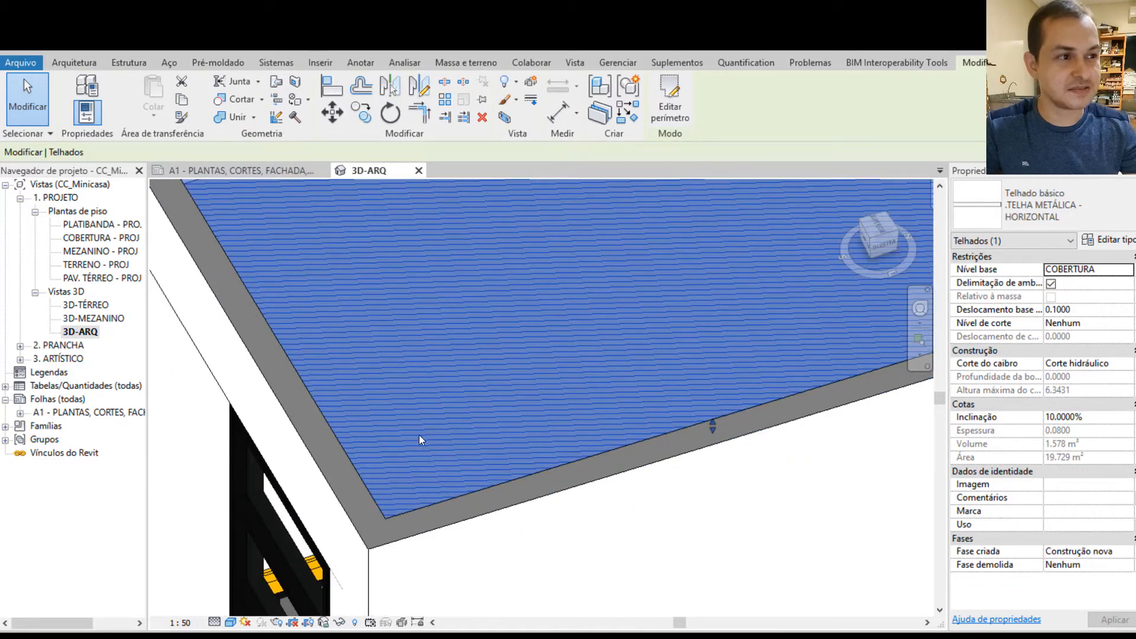
middle_click_drag(419, 435, 311, 403, "shift")
scroll(311, 406, "down", 2)
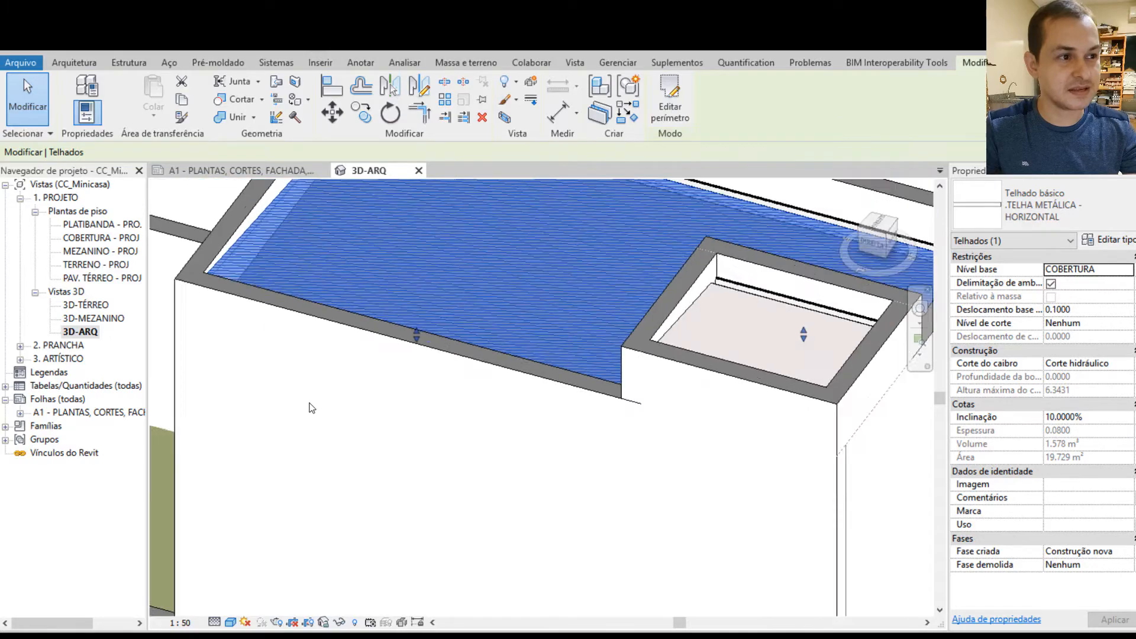
scroll(288, 279, "up", 1)
scroll(288, 279, "down", 2)
middle_click_drag(367, 317, 662, 265, "shift")
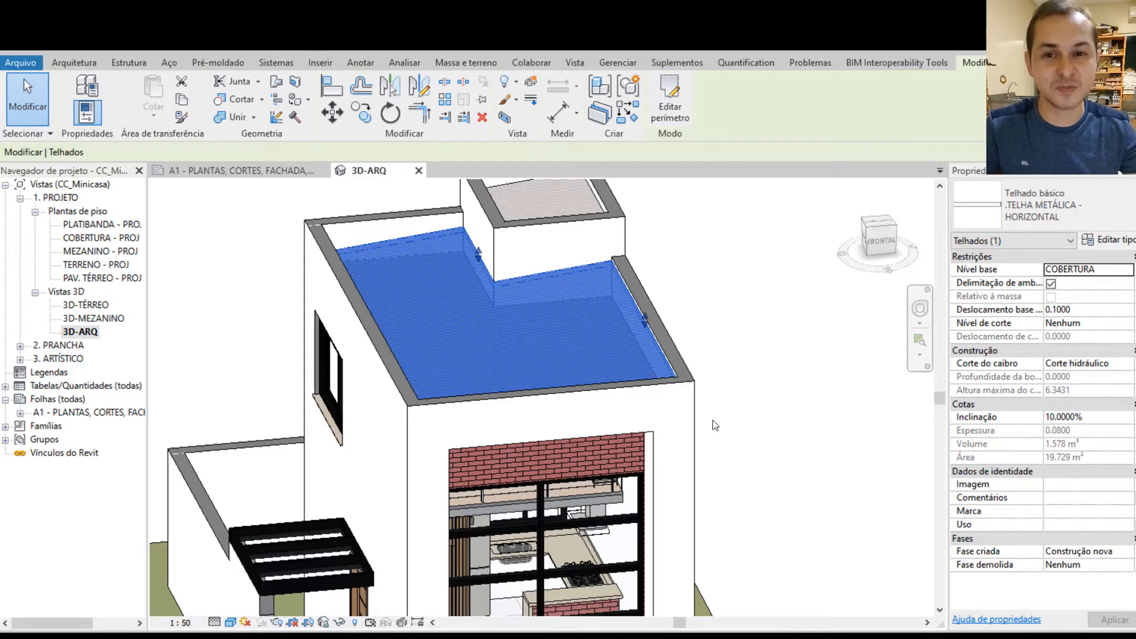
middle_click_drag(734, 412, 637, 388, "shift")
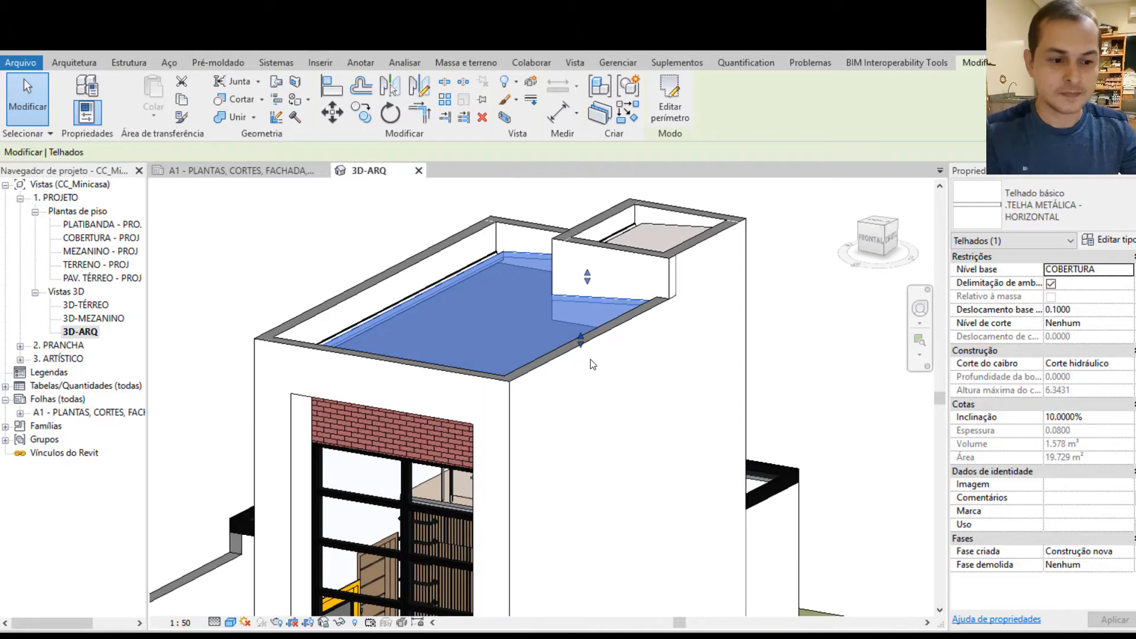
- Select the two side walls and the back wall around the roof one after another, and clear the selection
left_click(570, 357)
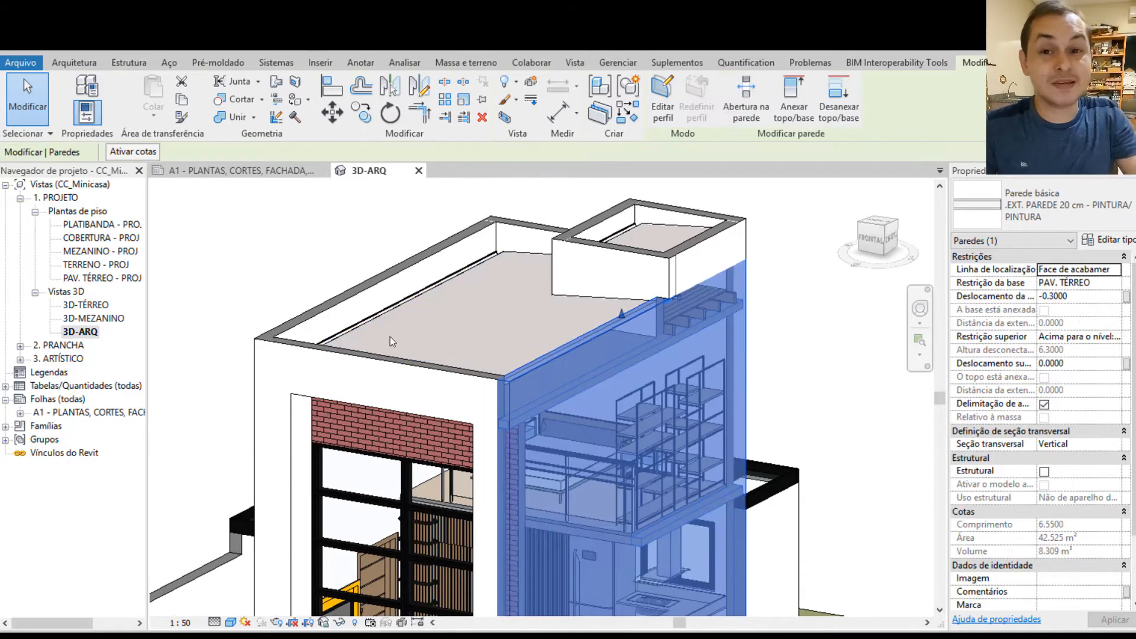
key("Escape")
left_click(346, 303)
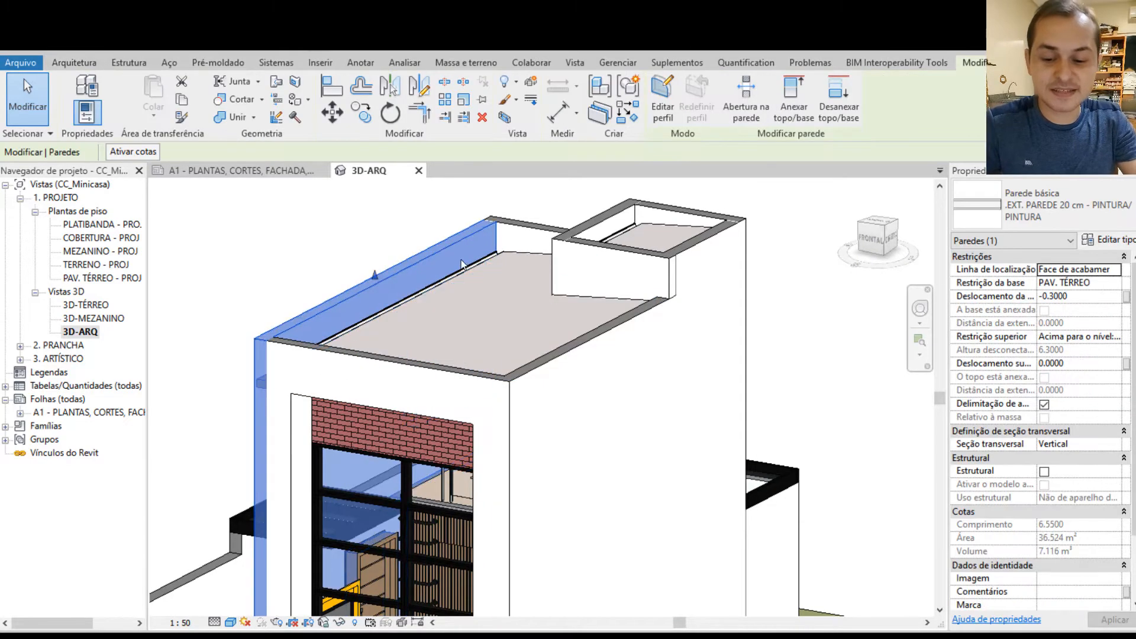
left_click(538, 235)
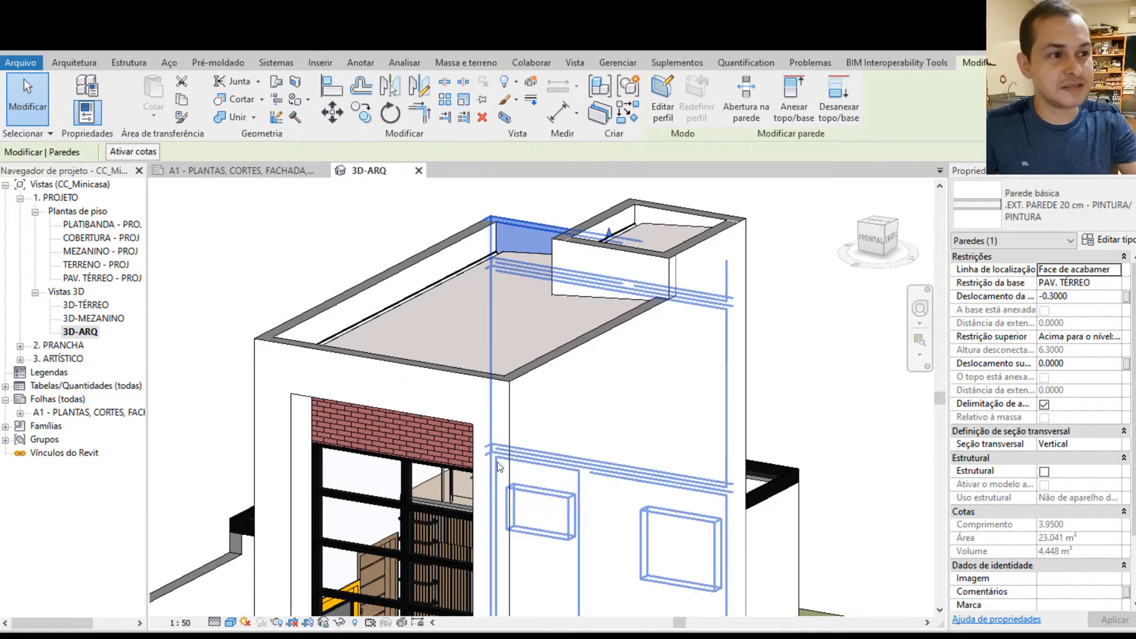
left_click(256, 375)
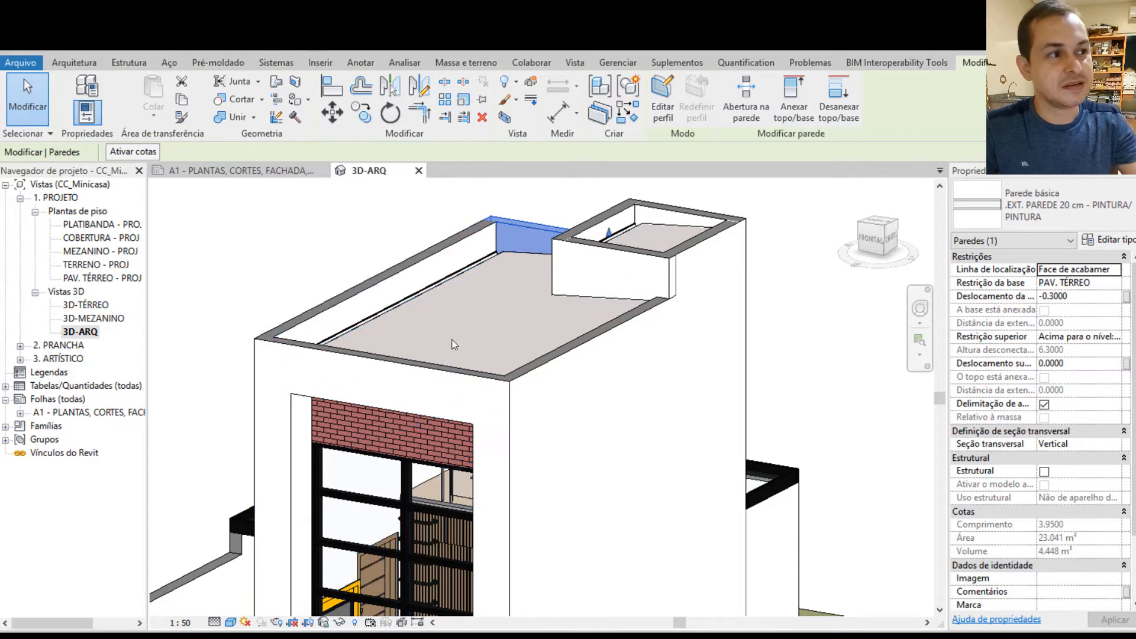
key("Escape")
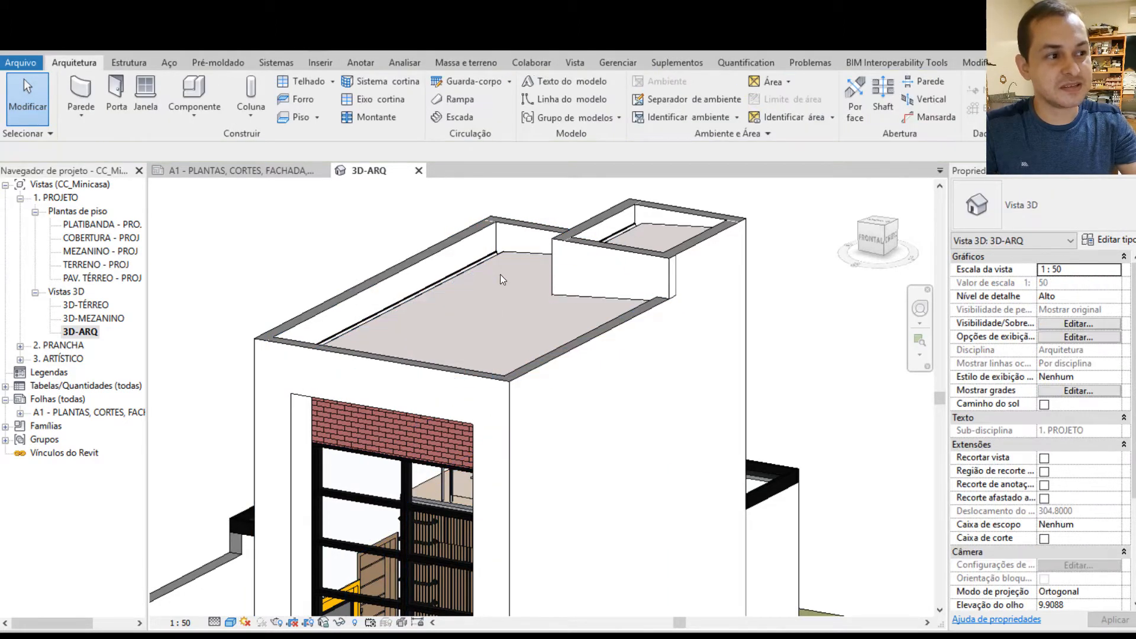
- Examine the recess between the front pillars above the brick panel from both sides, from below and from the front
middle_click_drag(500, 278, 435, 231, "shift")
scroll(246, 381, "up", 4)
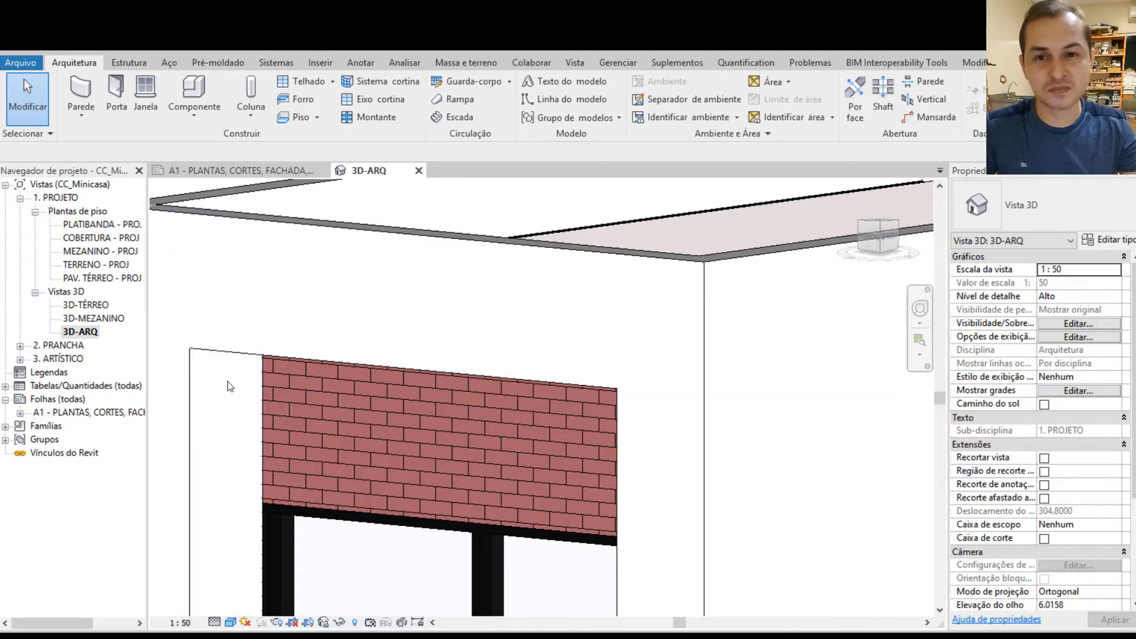
middle_click_drag(230, 386, 317, 335, "shift")
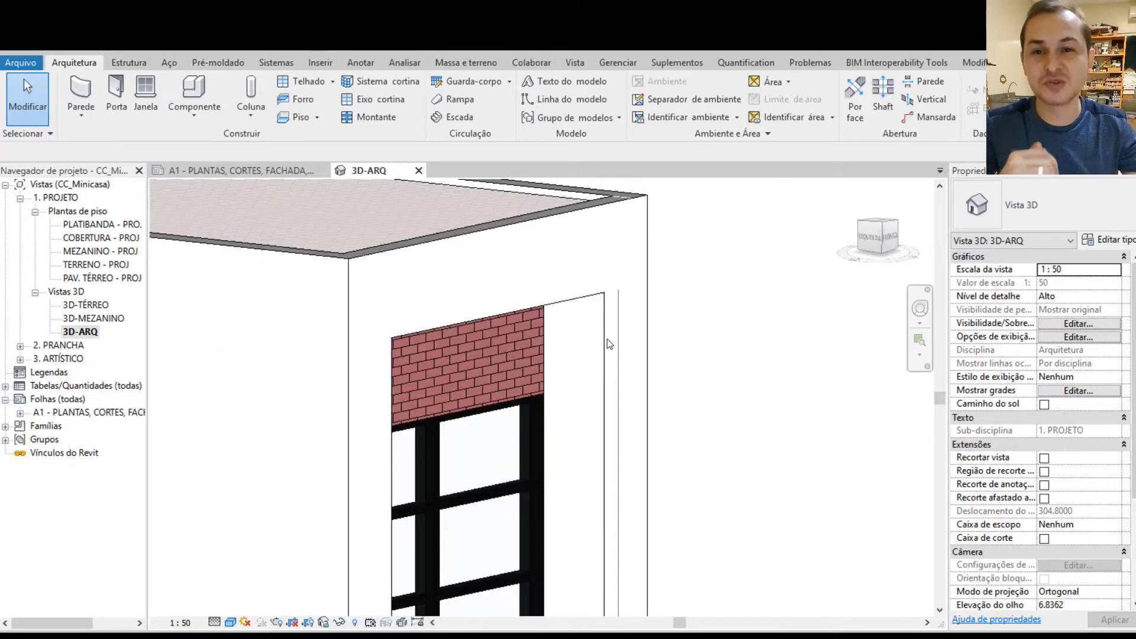
mouse_move(568, 296)
middle_mouse_down("shift")
mouse_move(600, 238)
mouse_move(578, 317)
middle_mouse_up("shift")
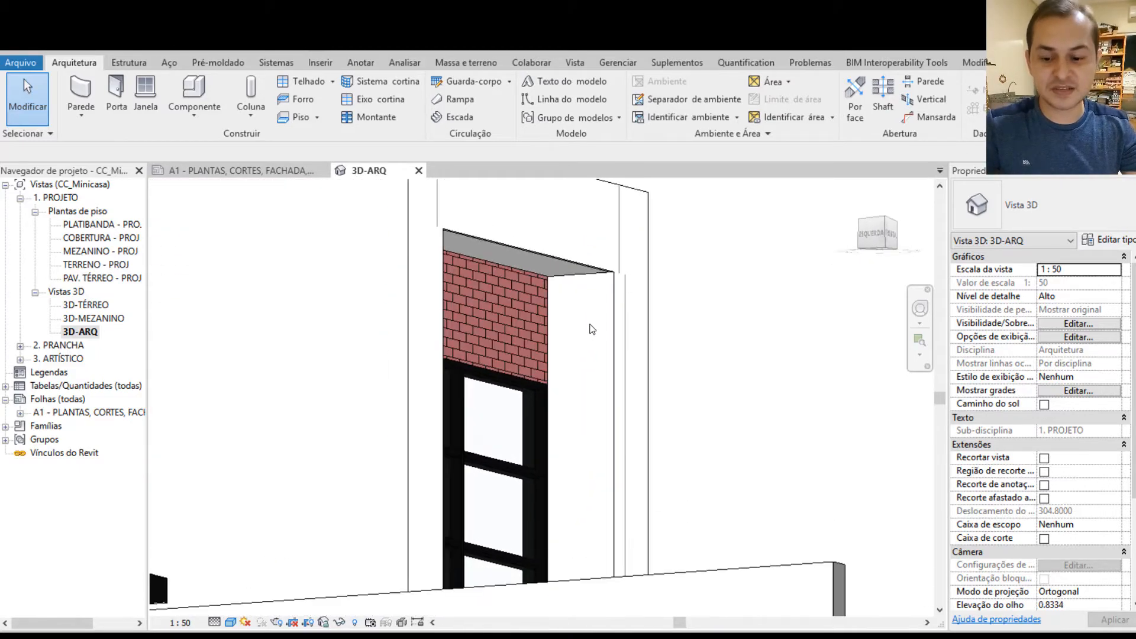
middle_click_drag(592, 384, 336, 334, "shift")
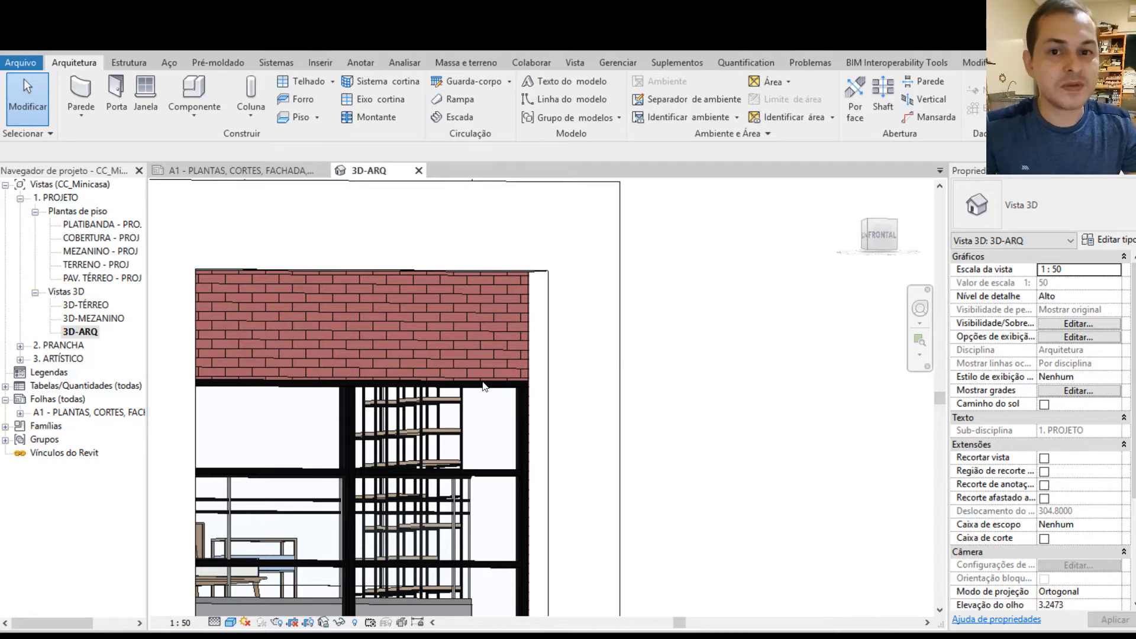
- Open the CORTE 3 section under 2. PRANCHA and examine the front parapet and slab junction beside the roof
left_click(21, 346)
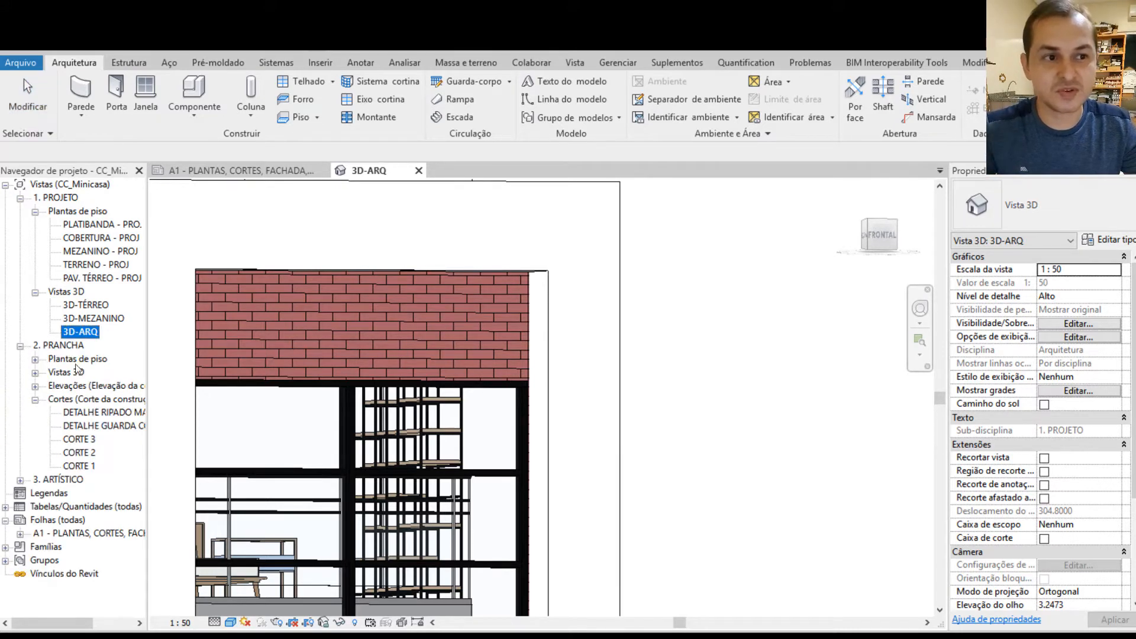
double_click(87, 441)
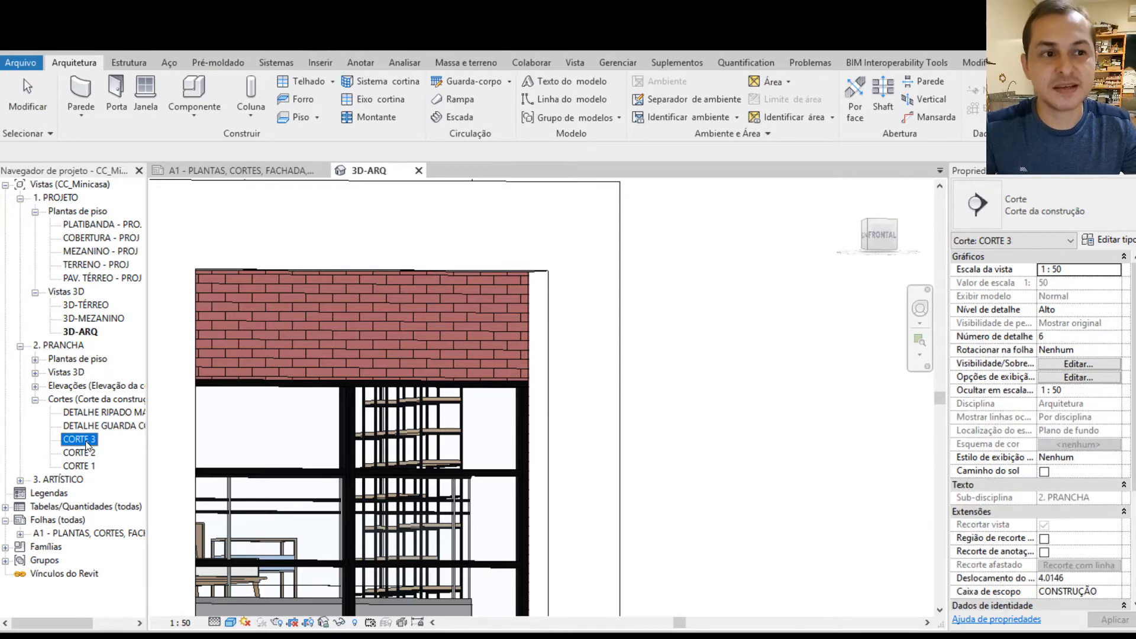
scroll(465, 275, "up", 5)
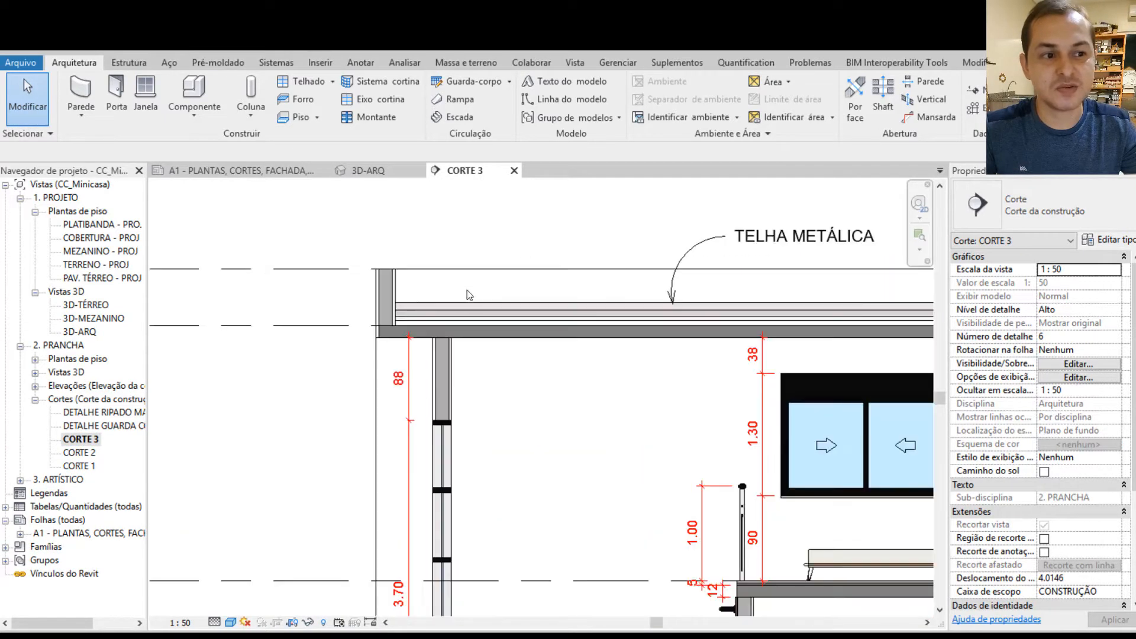
scroll(417, 305, "up", 1)
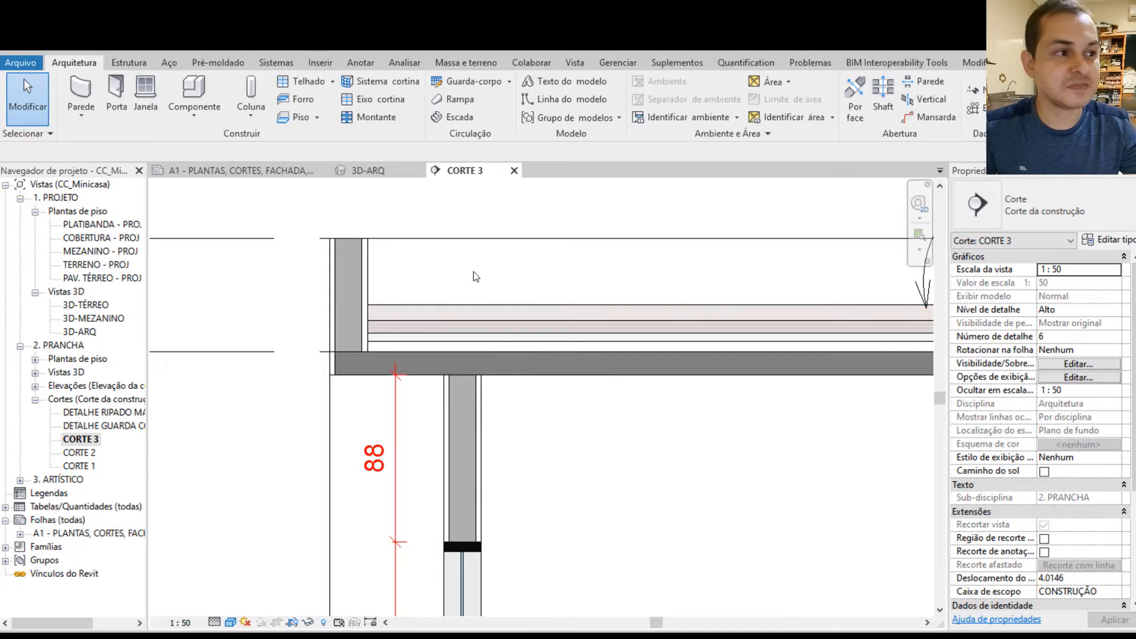
- Examine in the CORTE 3 section how the roof slab meets the front and back parapet walls, close up and in the whole section
middle_click_drag(474, 274, 267, 280)
middle_click_drag(544, 319, 223, 390)
scroll(473, 346, "down", 2)
middle_click_drag(574, 341, 289, 348)
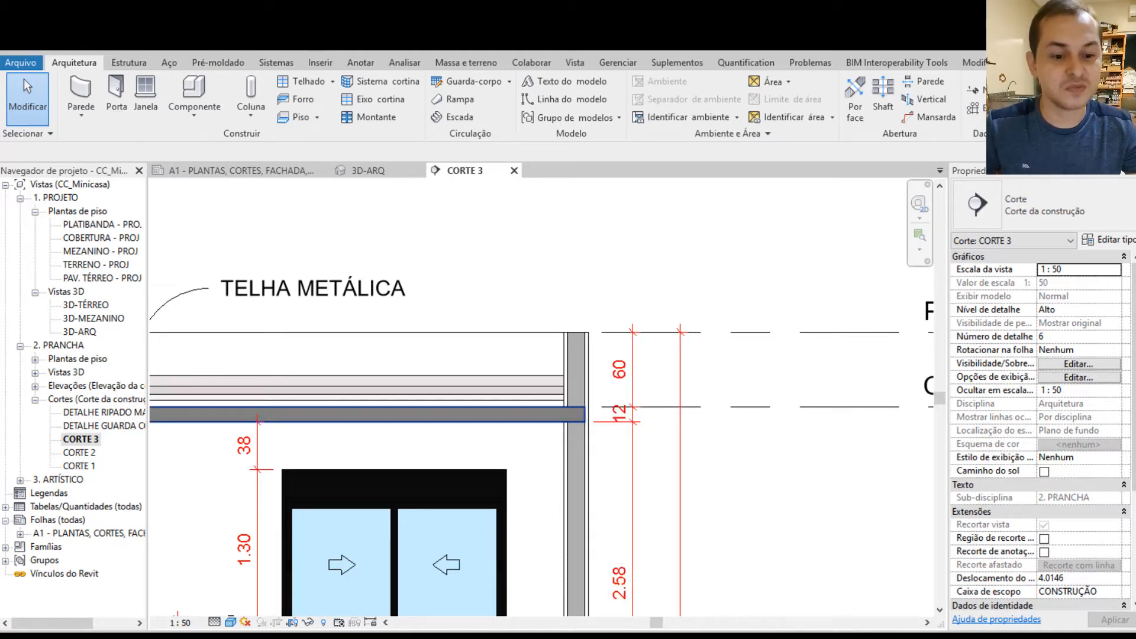
scroll(592, 411, "up", 5)
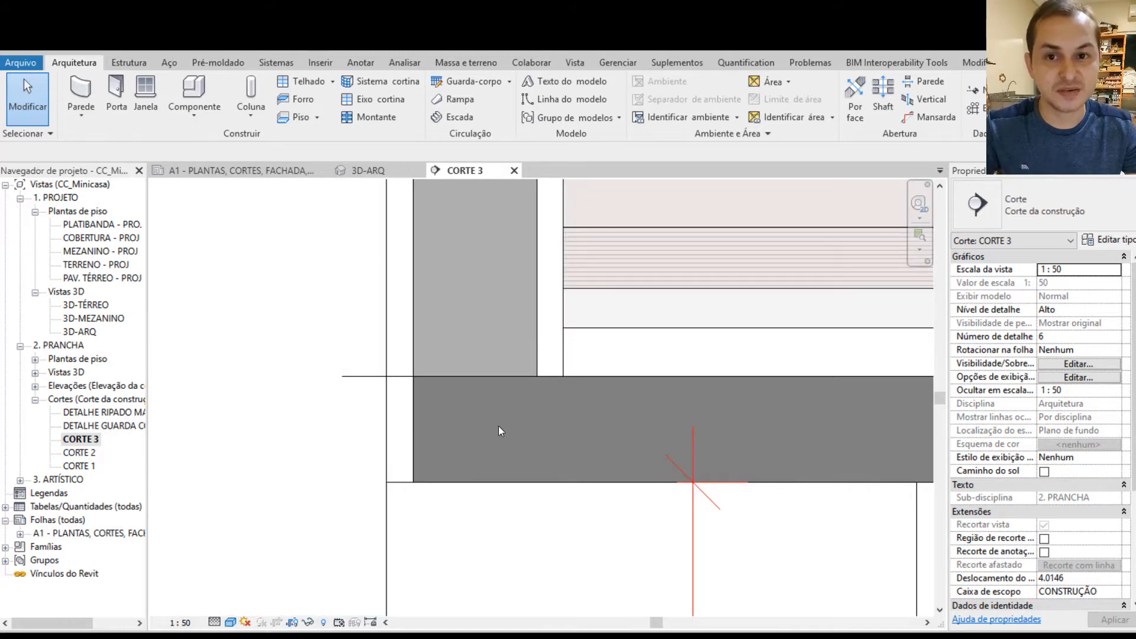
scroll(331, 382, "down", 4)
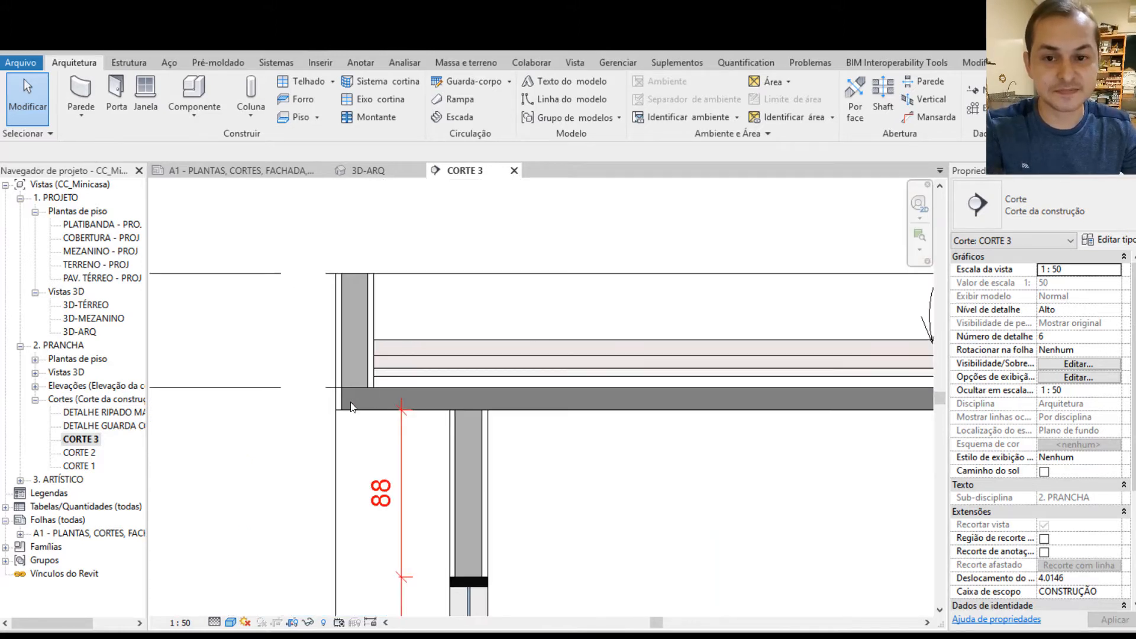
scroll(350, 403, "up", 3)
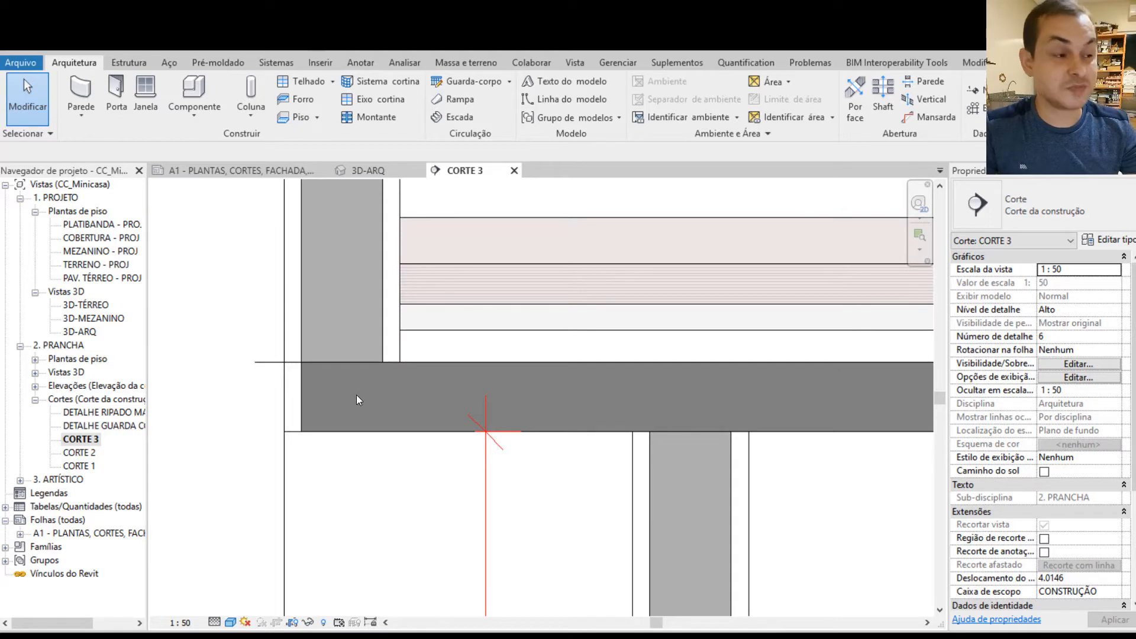
scroll(296, 385, "up", 1)
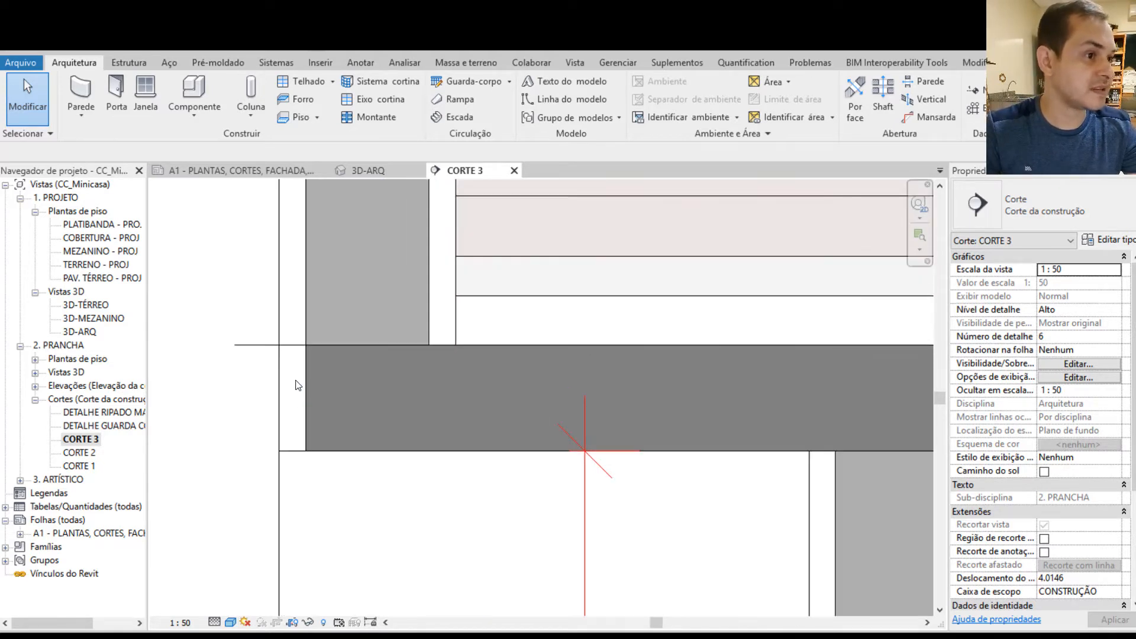
scroll(296, 385, "up", 2)
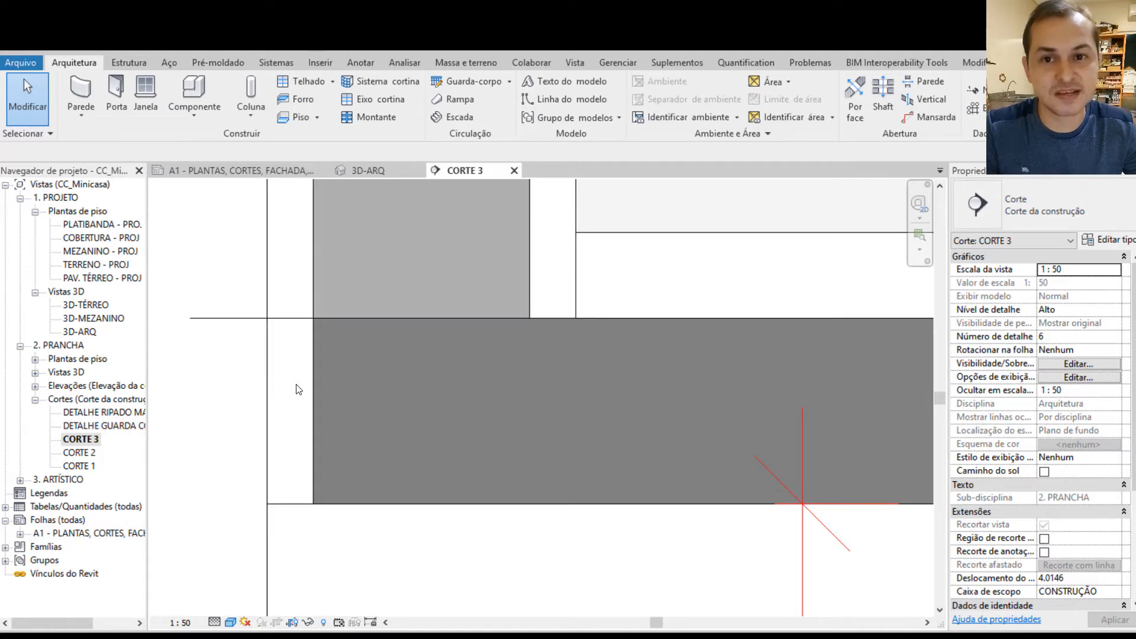
scroll(296, 391, "down", 1)
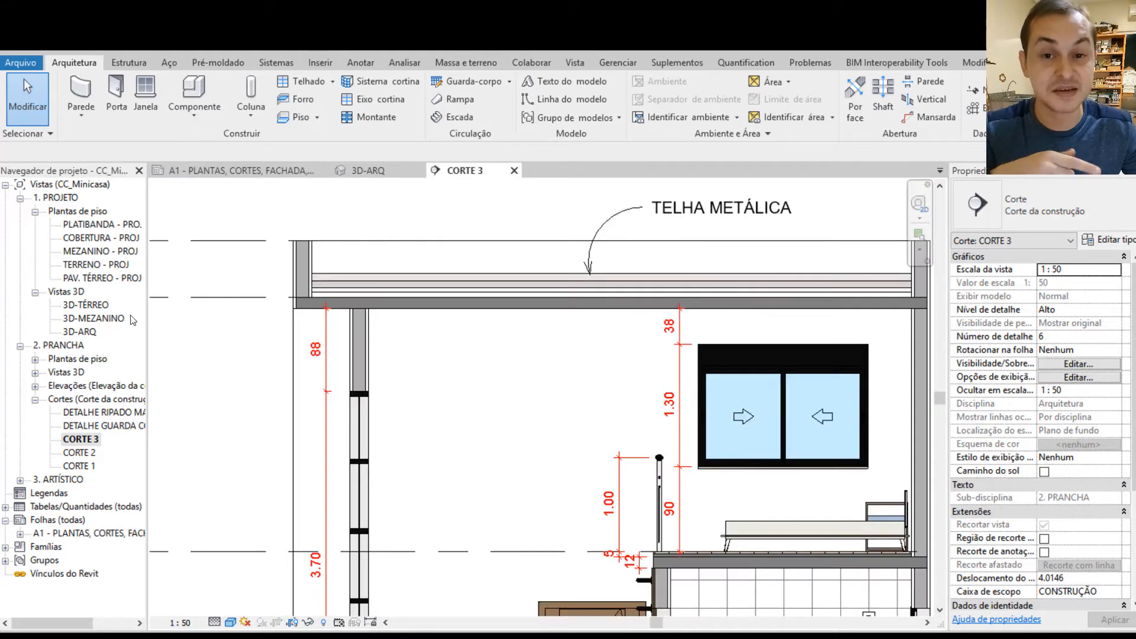
scroll(410, 327, "down", 3)
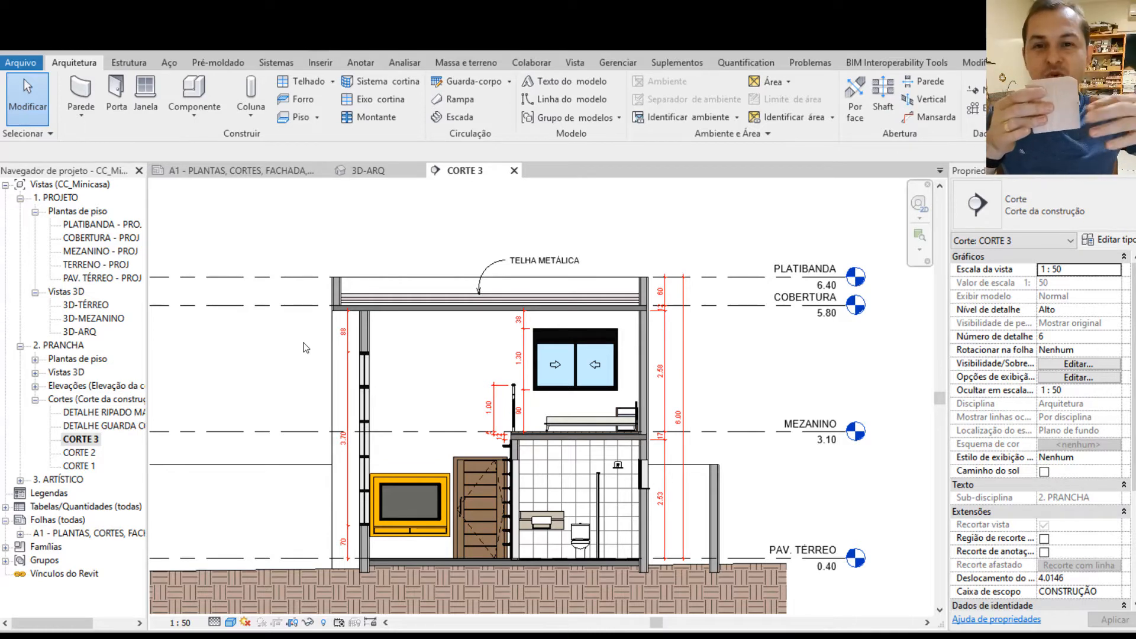
scroll(355, 308, "up", 6)
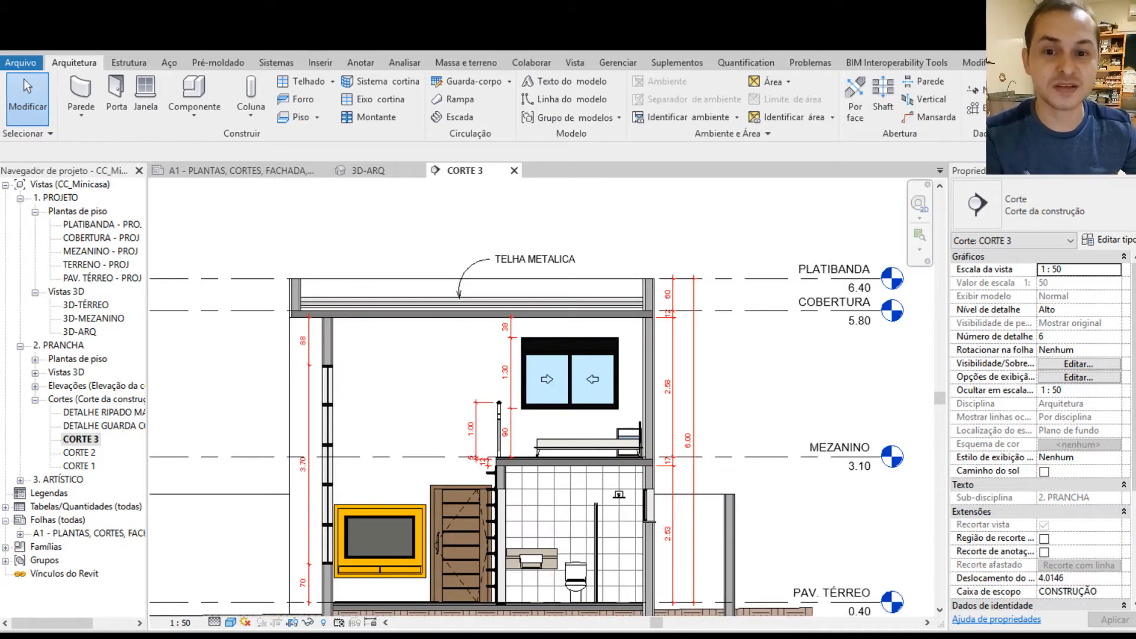
- Switch to the working project, open the COBERTURA - PROJ floor plan under 1. PROJETO and inspect the house's upper walls
left_click(393, 609)
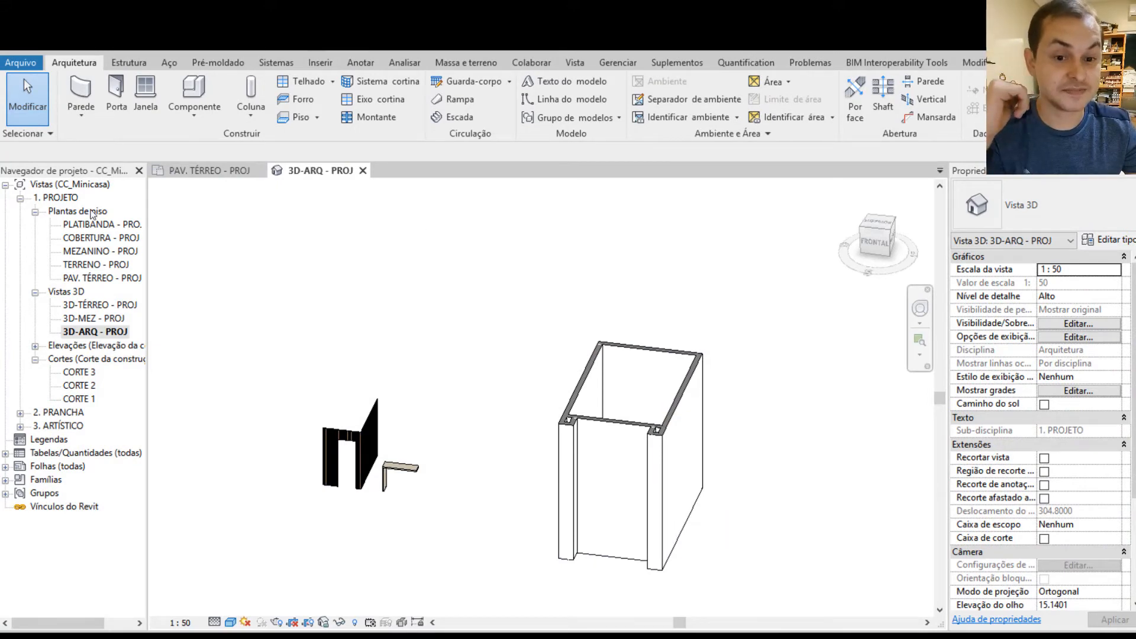
double_click(101, 238)
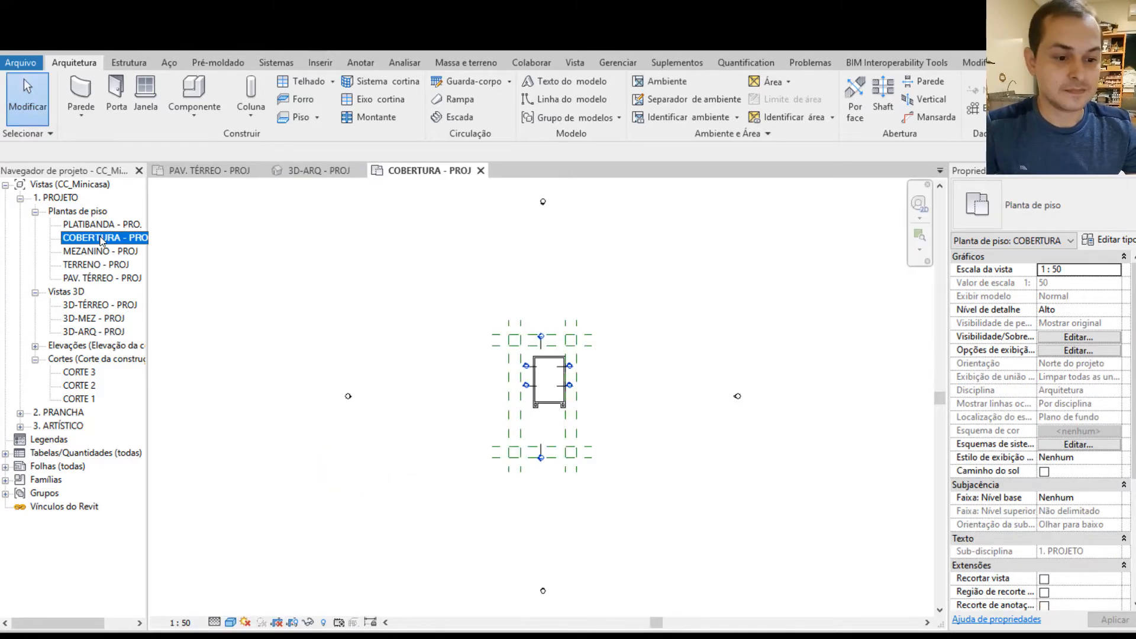
scroll(643, 367, "up", 4)
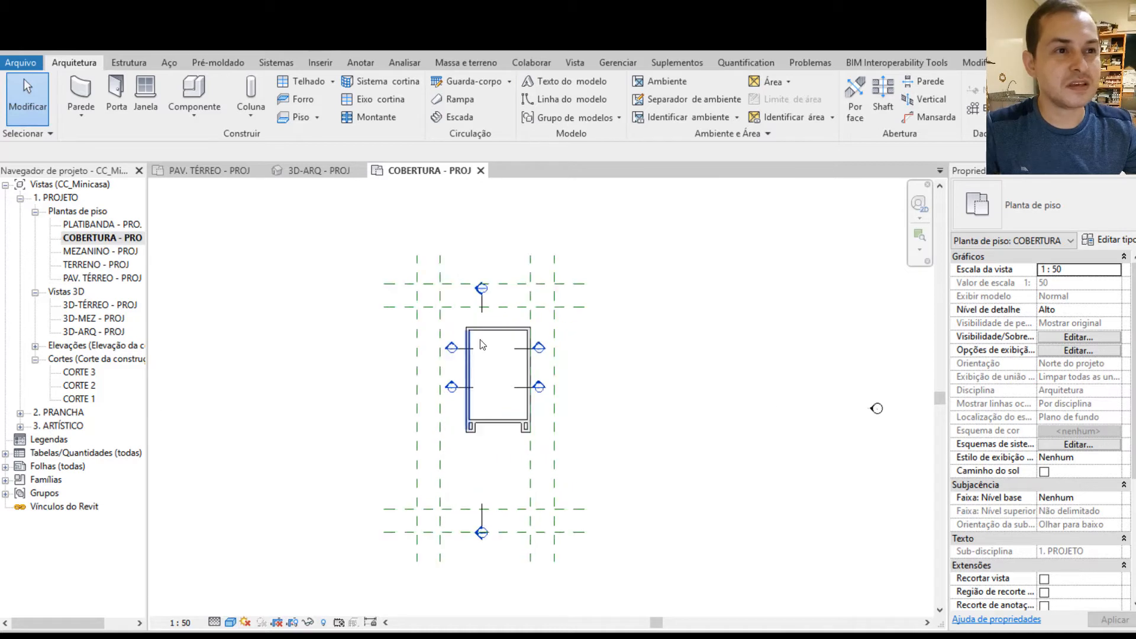
scroll(486, 355, "up", 5)
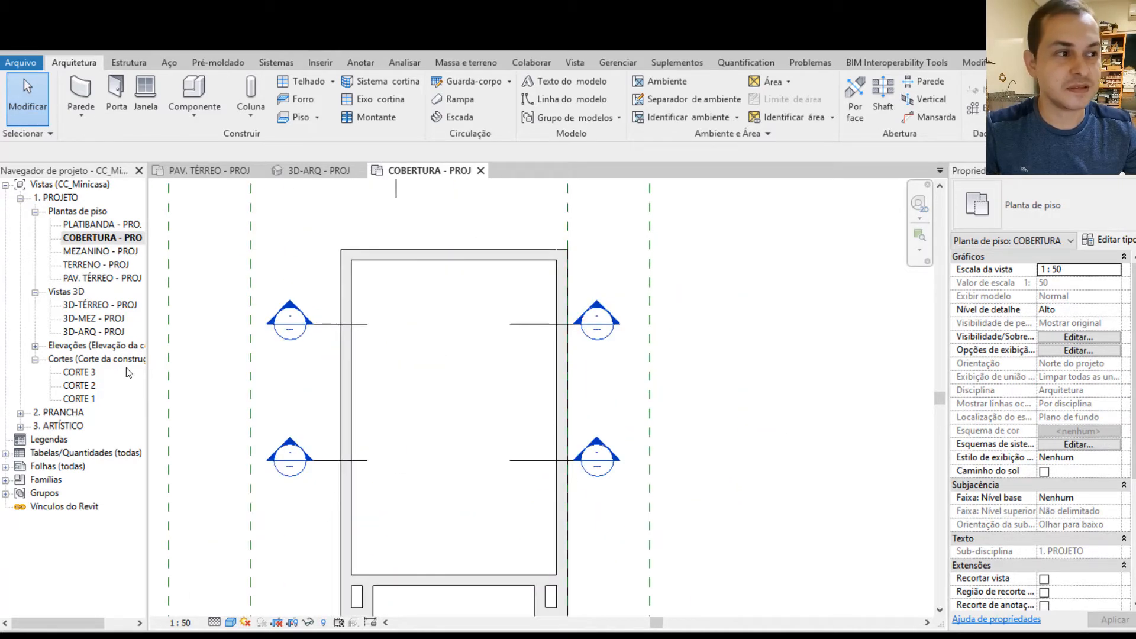
scroll(624, 354, "up", 1)
scroll(552, 332, "up", 1)
scroll(375, 307, "up", 2)
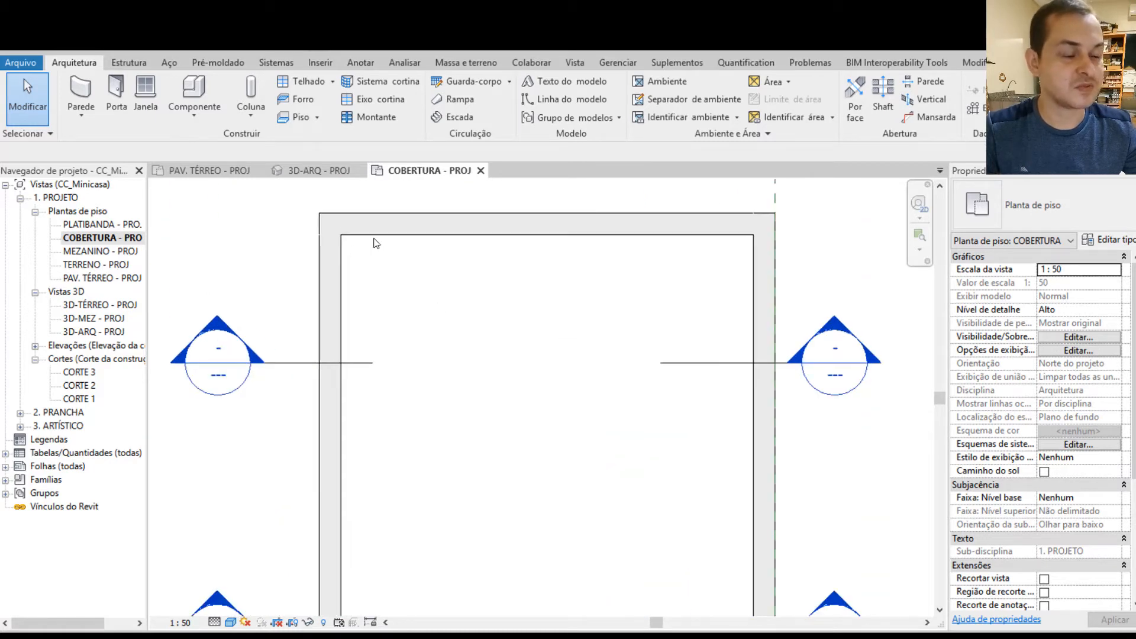
scroll(376, 242, "up", 1)
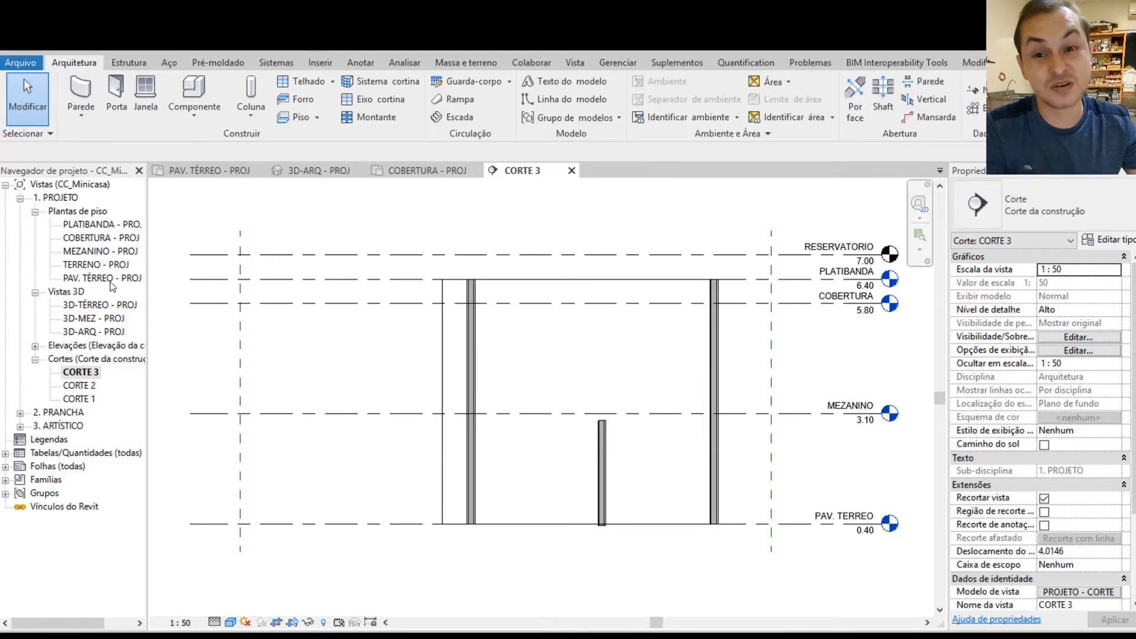
- Compare the COBERTURA - PROJ plan with the CORTE 3 section, examining the COBERTURA and PLATIBANDA levels against the wall tops
double_click(106, 239)
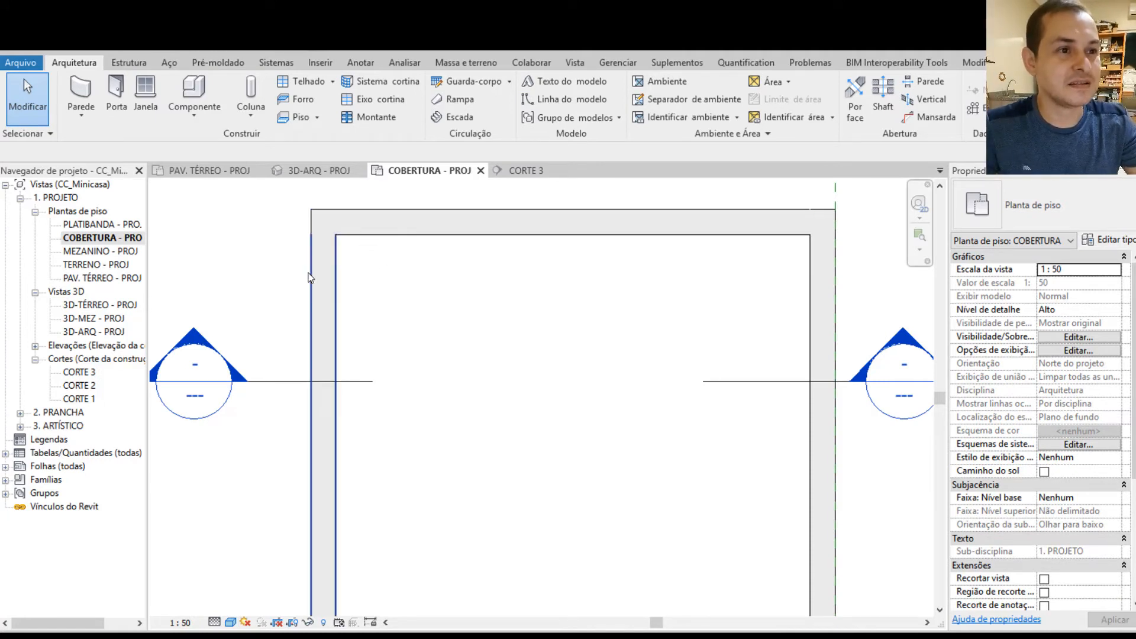
double_click(86, 373)
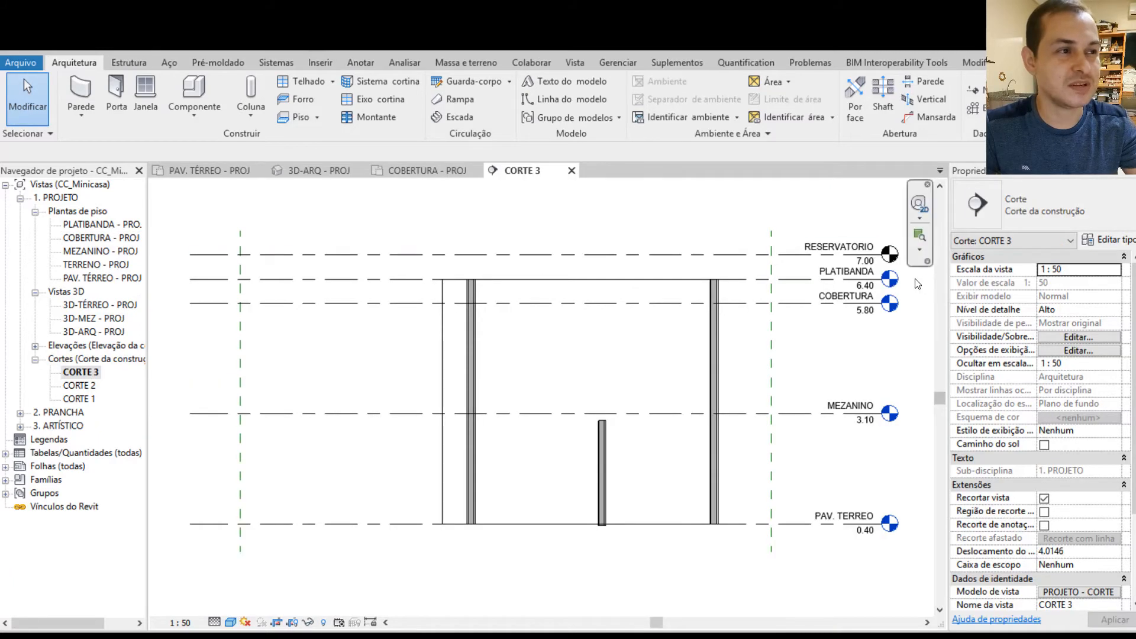
scroll(774, 304, "up", 2)
scroll(665, 292, "down", 3)
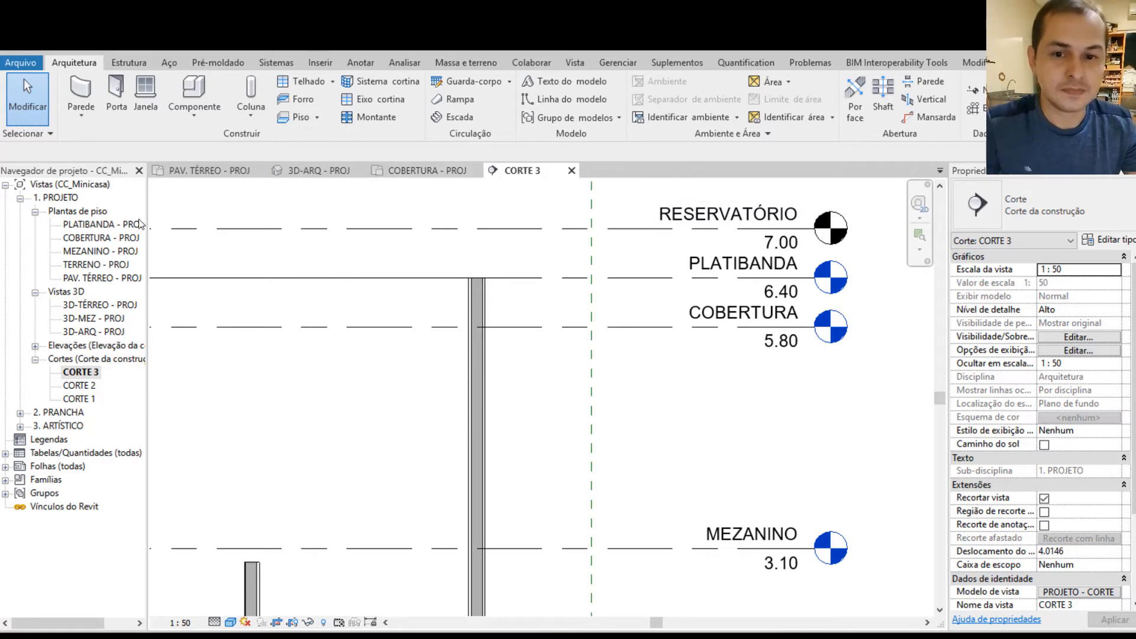
- Set the cut plane offset to 0.4 in the COBERTURA - PROJ plan's view range, and inspect the cut wall layers
double_click(109, 239)
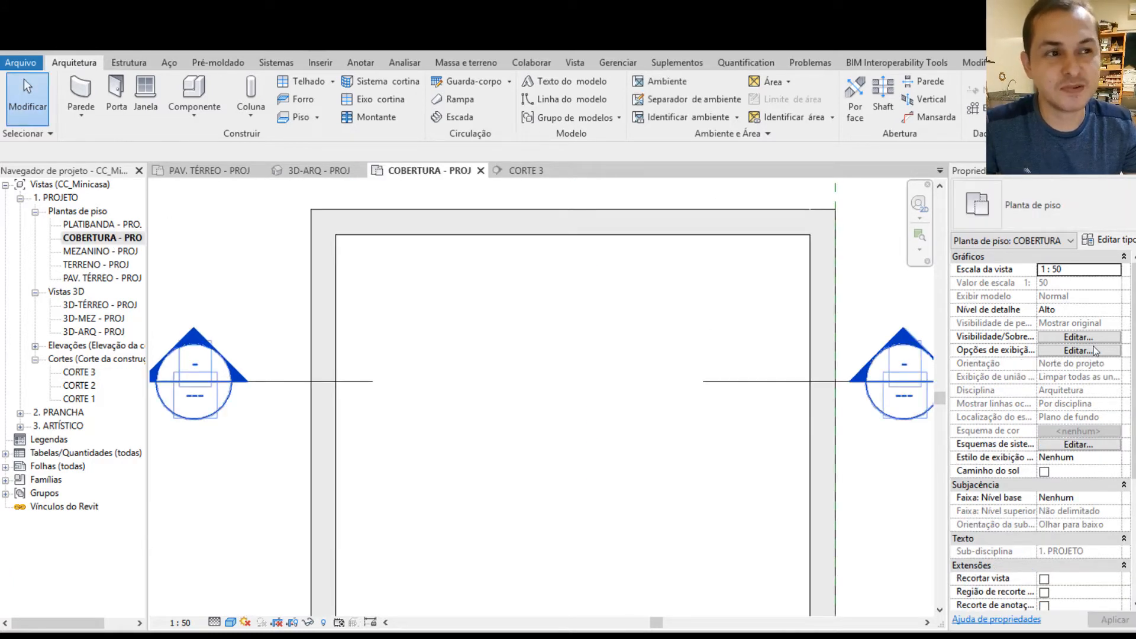
scroll(1057, 412, "down", 3)
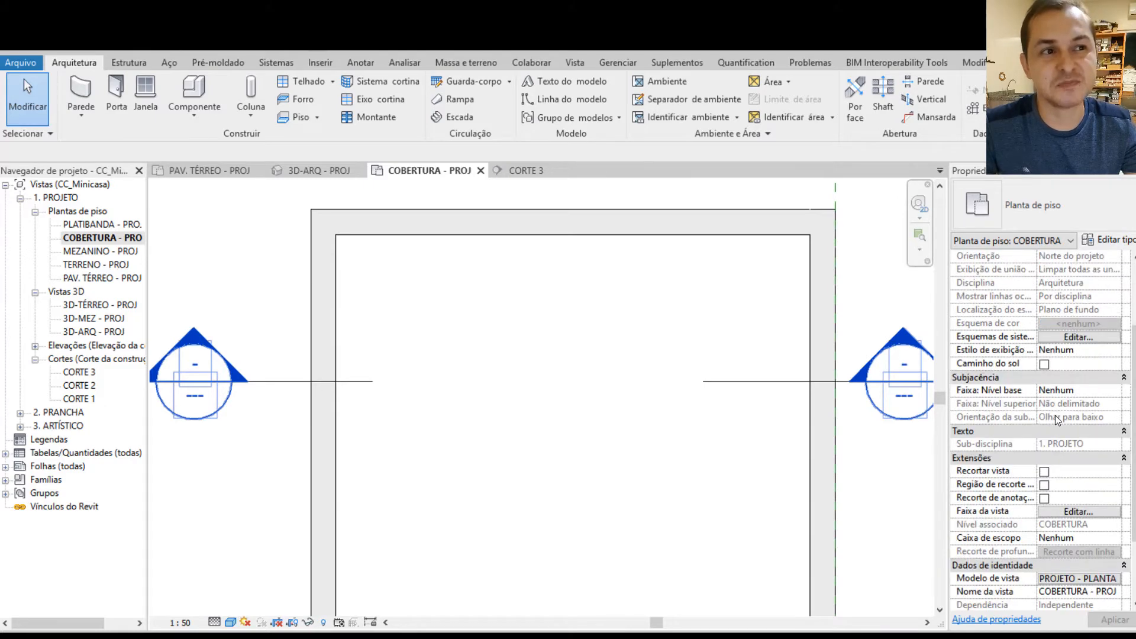
scroll(1056, 414, "down", 1)
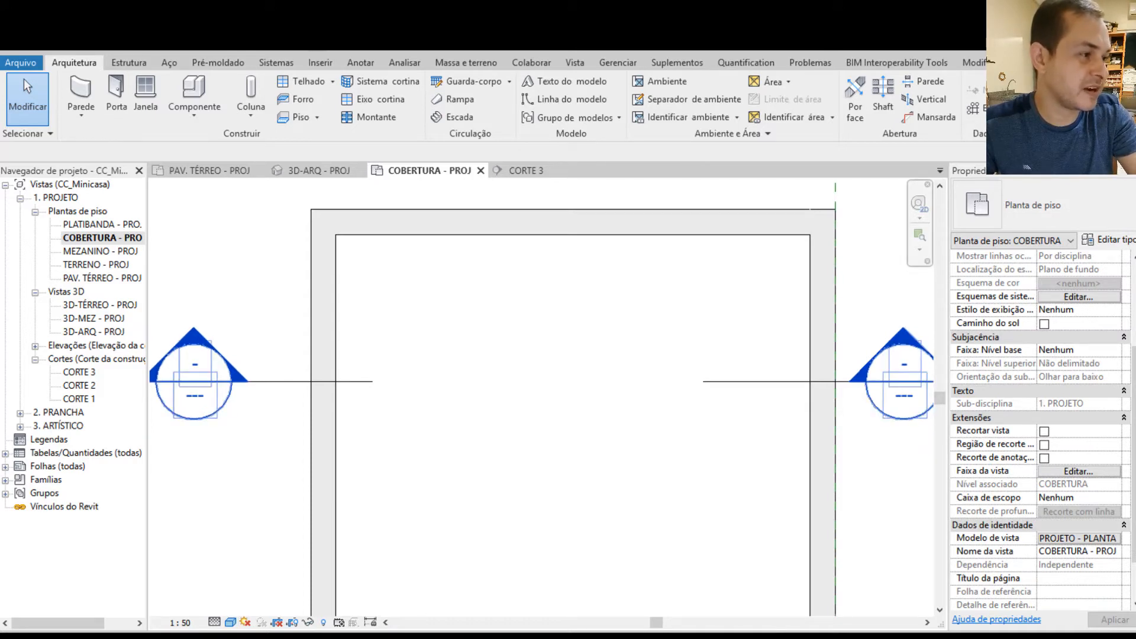
scroll(460, 258, "down", 4)
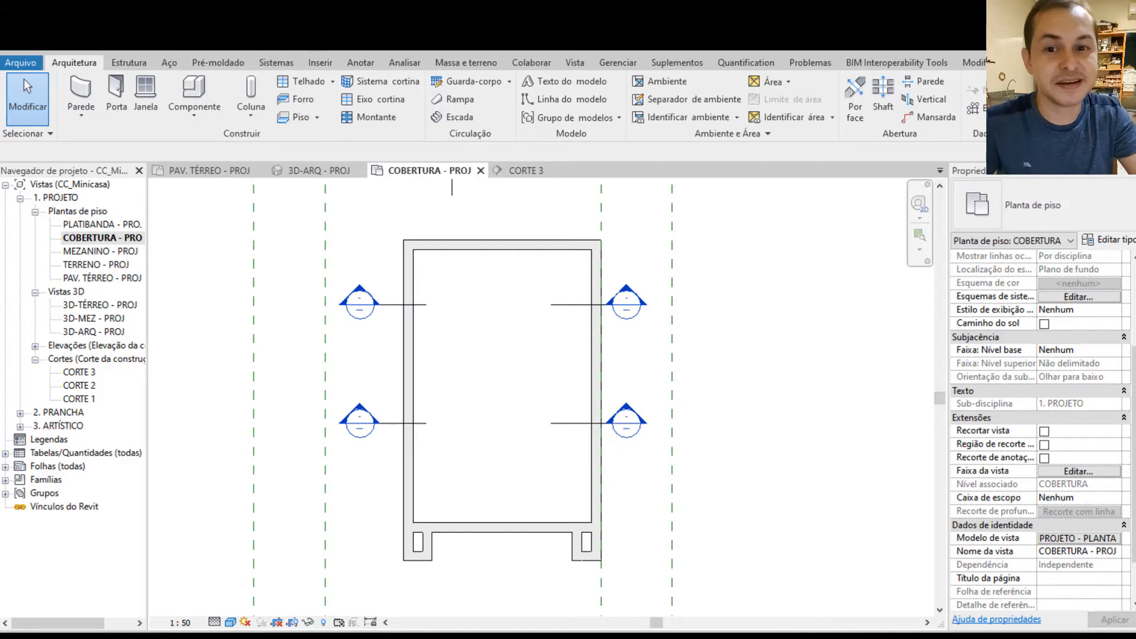
scroll(1043, 431, "up", 1)
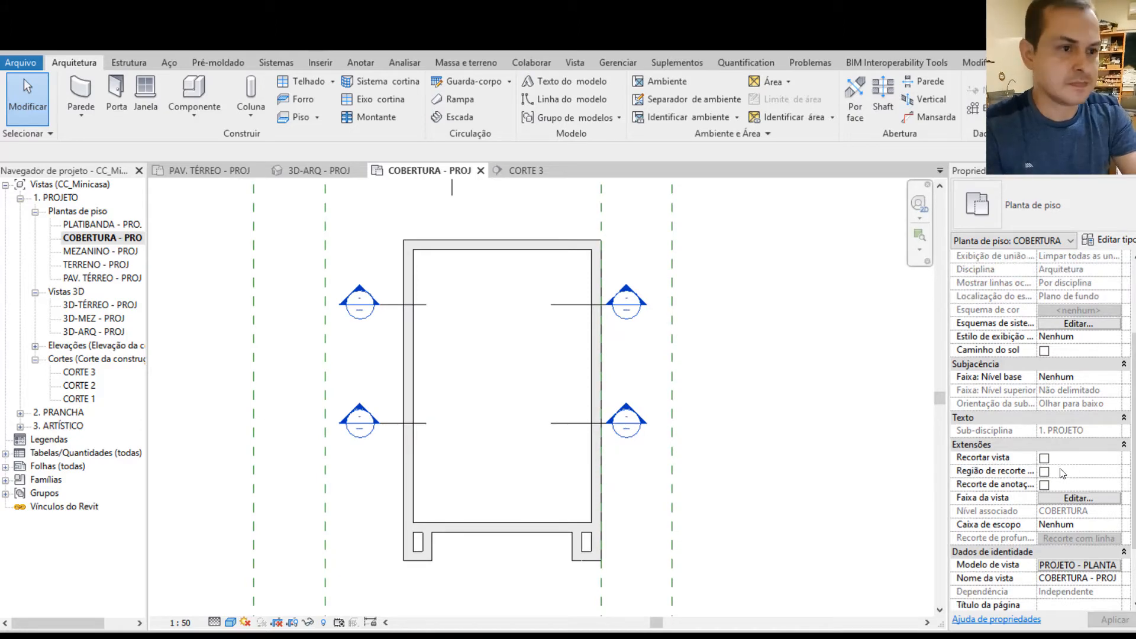
left_click(1068, 498)
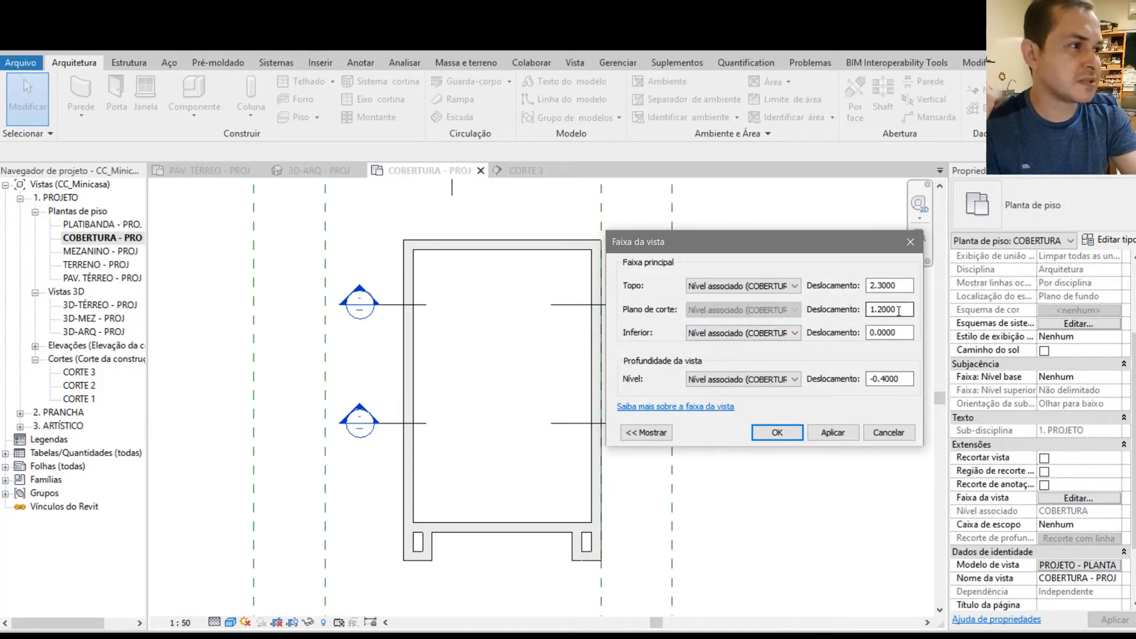
left_click_drag(900, 312, 839, 311)
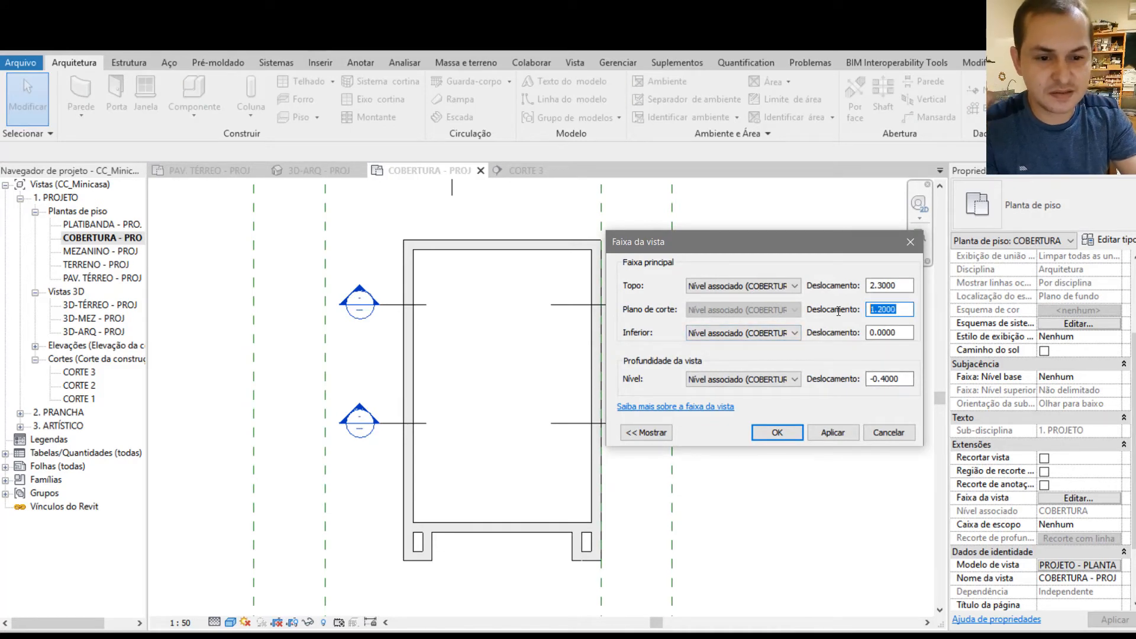
type(".4")
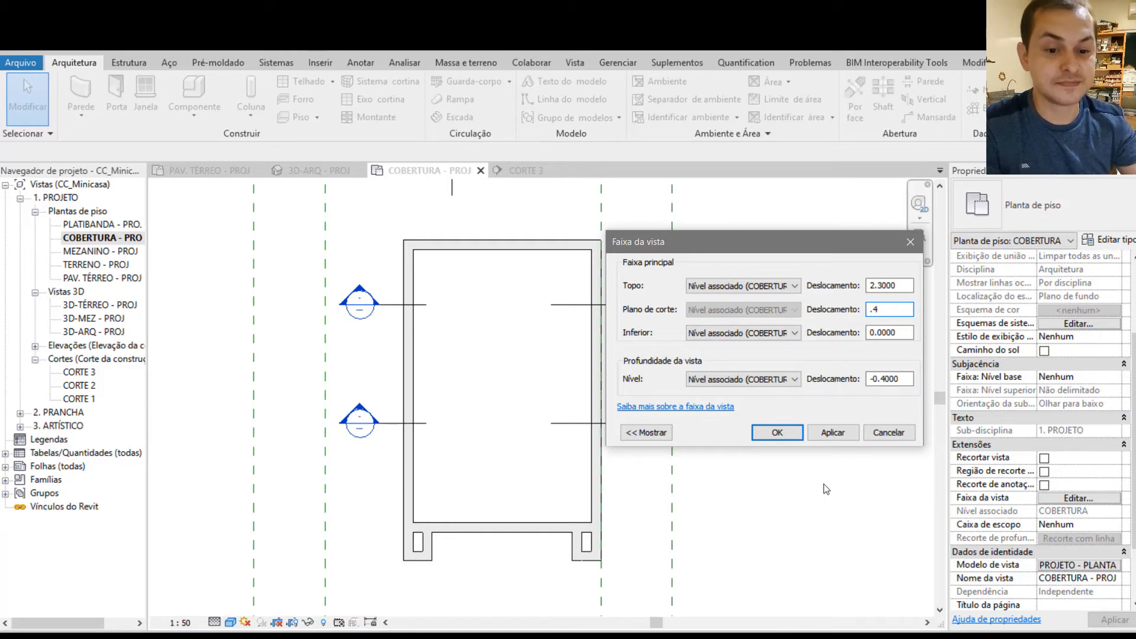
left_click(777, 433)
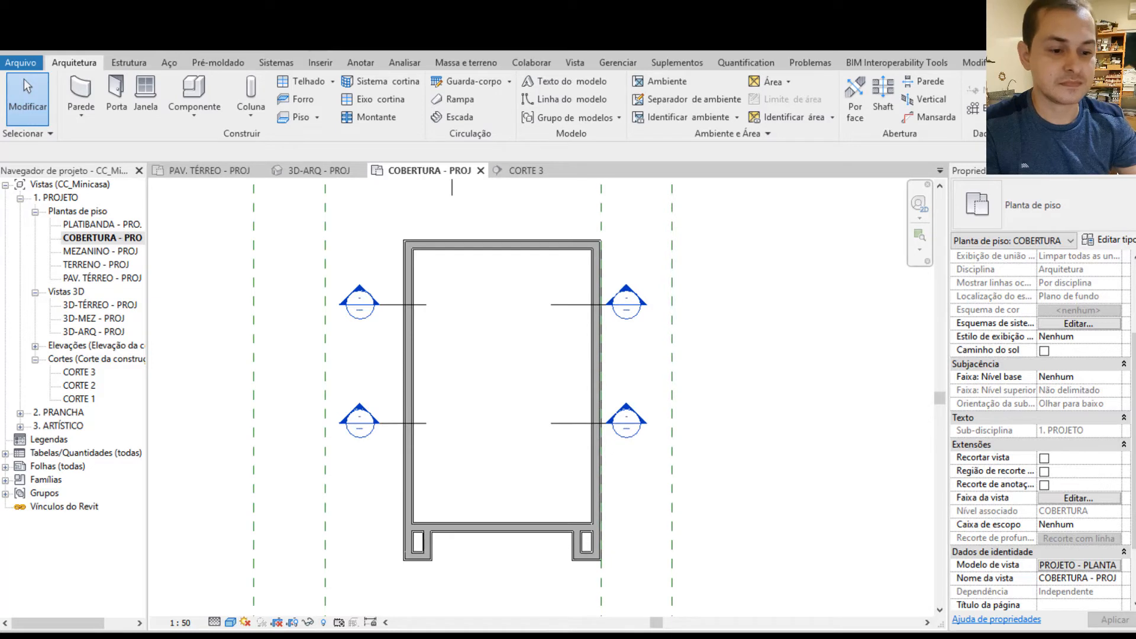
scroll(485, 248, "up", 2)
scroll(351, 481, "up", 5)
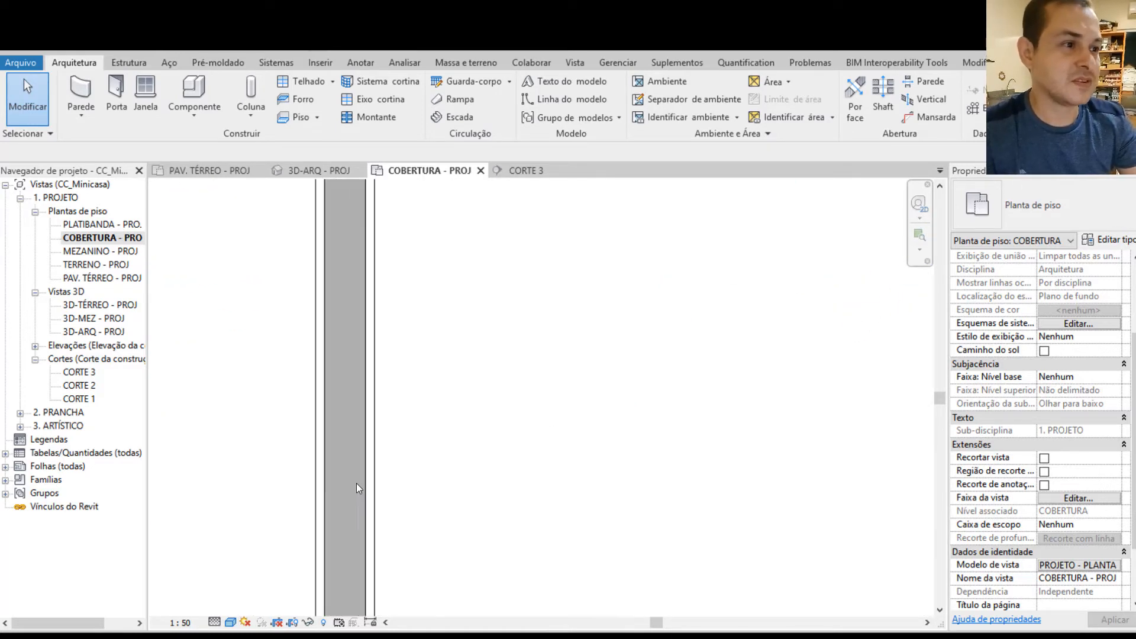
scroll(358, 484, "up", 1)
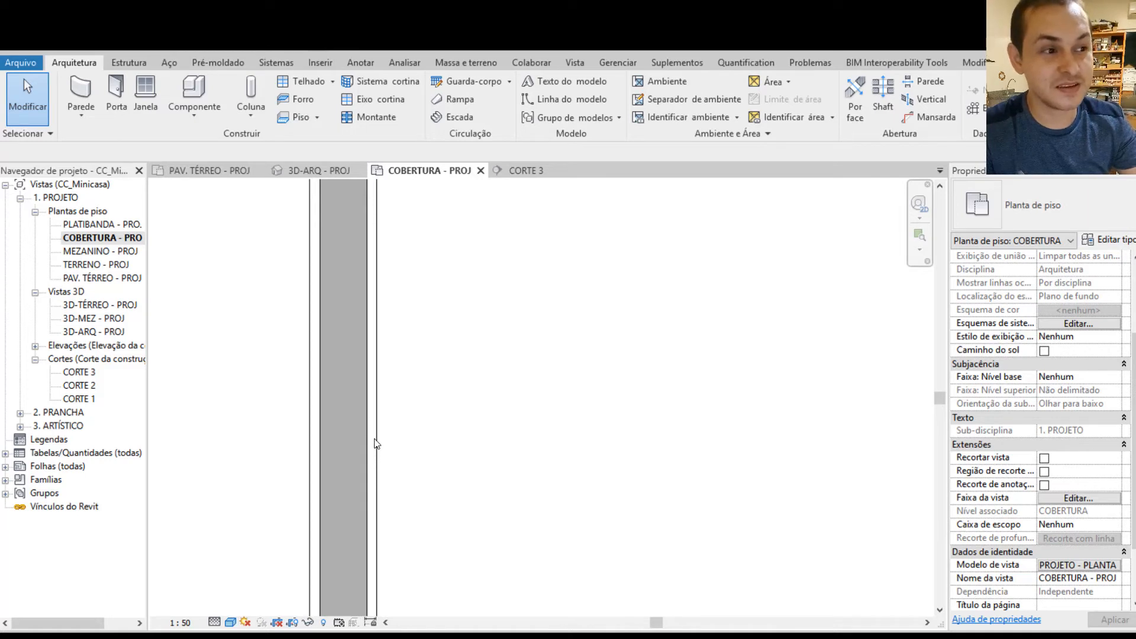
scroll(352, 423, "down", 8)
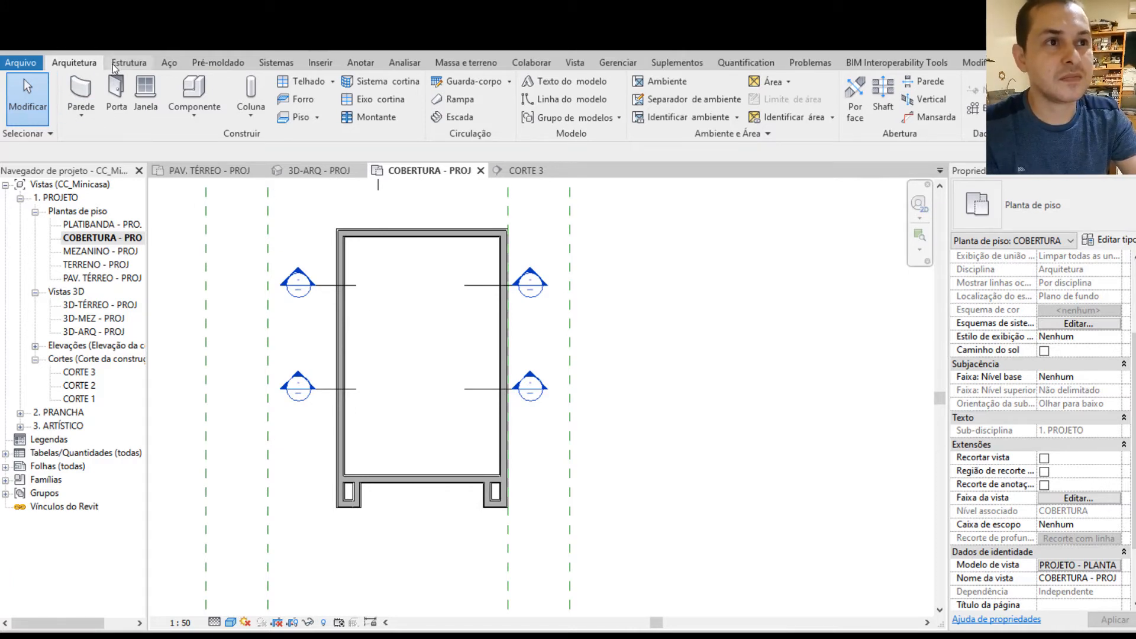
- Start an architectural floor in the COBERTURA plan with the type .EST. LAJE 12 cm - CONCRETO
scroll(74, 64, "down", 1)
left_click(73, 63)
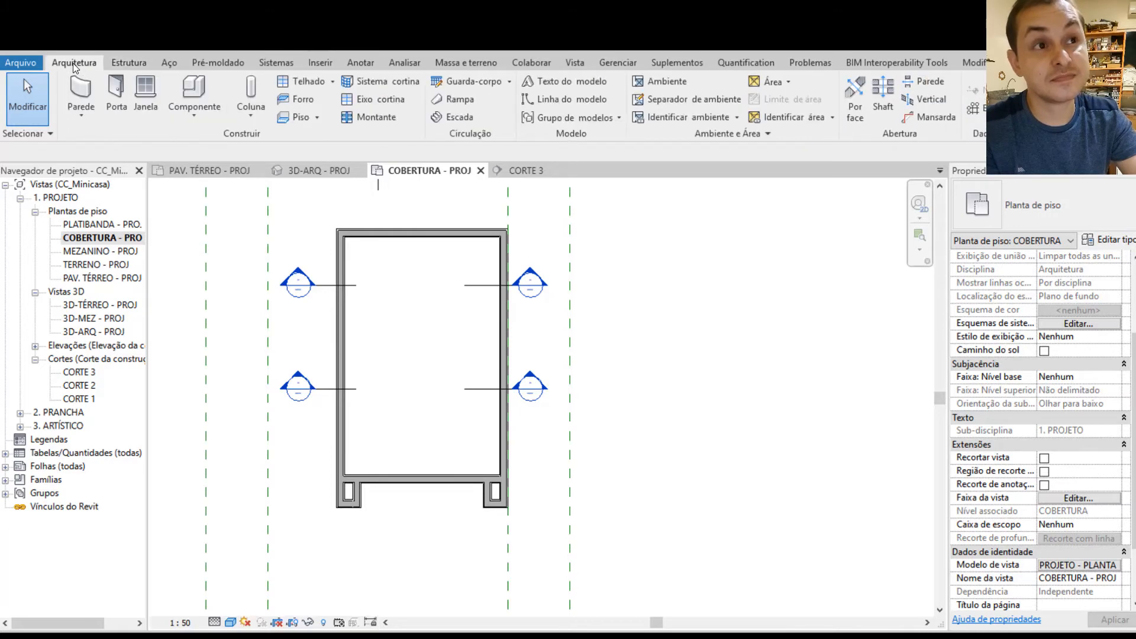
left_click(301, 117)
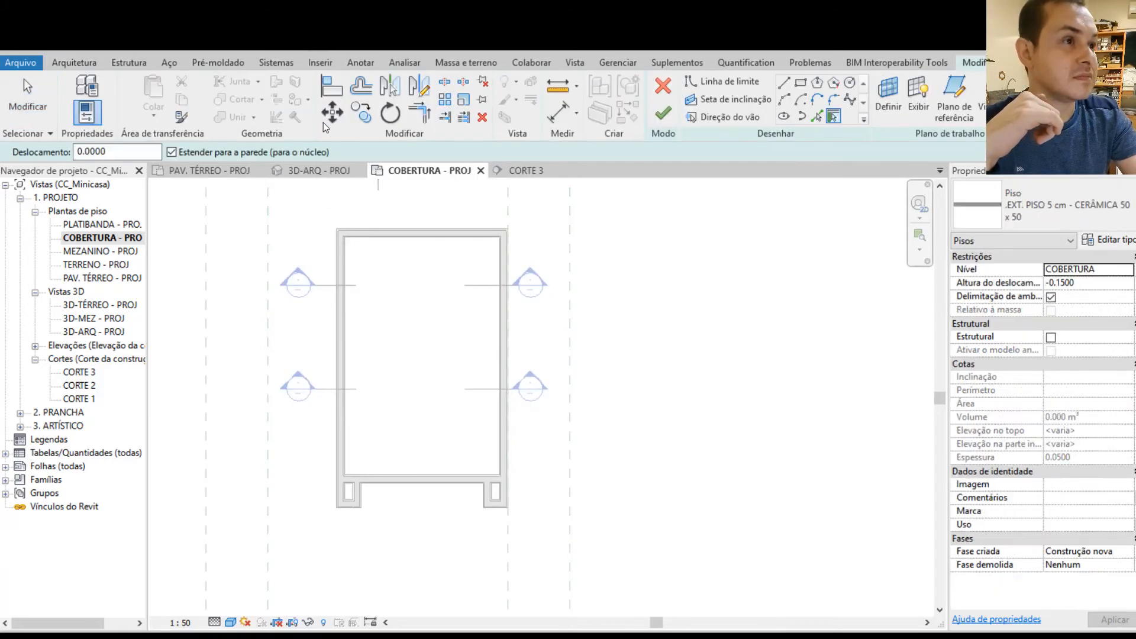
left_click(1130, 217)
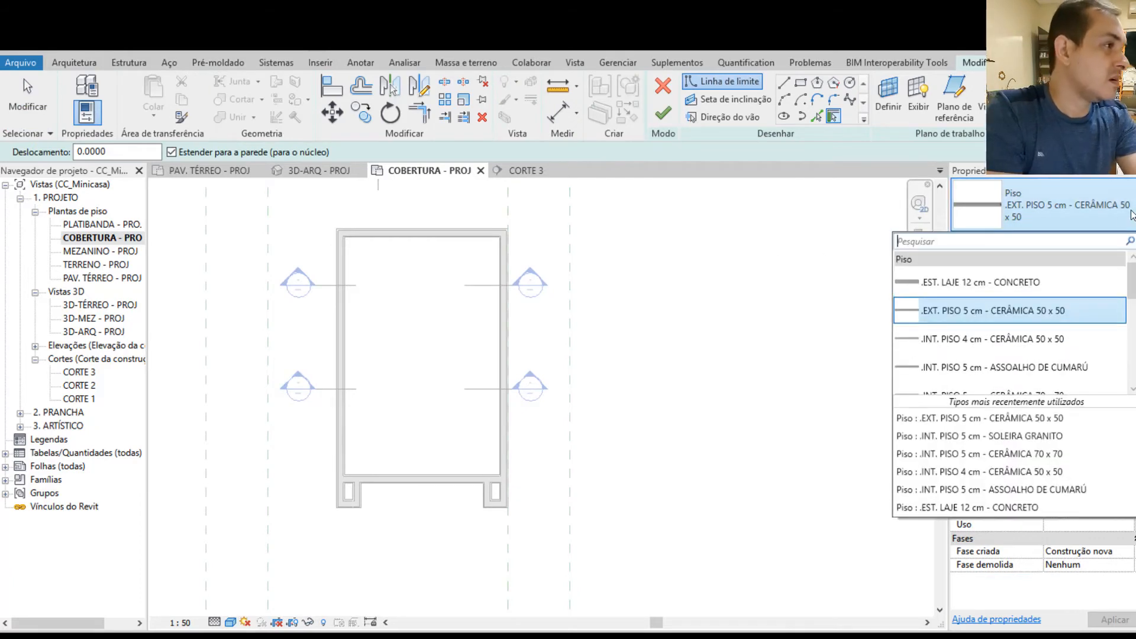
left_click(970, 285)
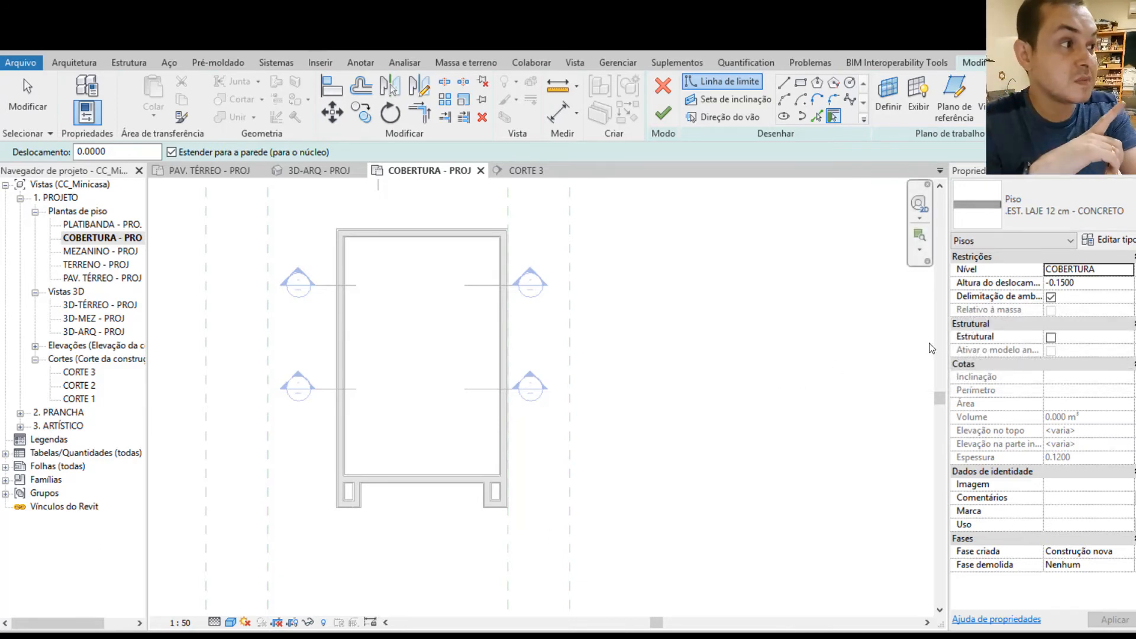
- Keep the slab on the COBERTURA level and set its height offset from the level to 0
left_click(1093, 270)
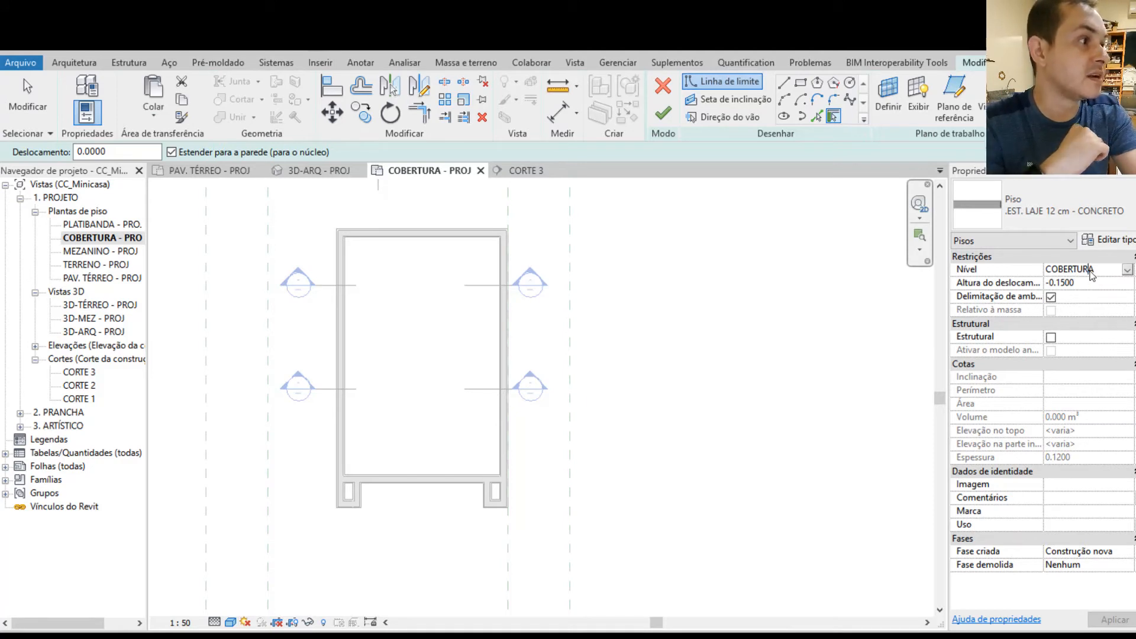
left_click(1127, 270)
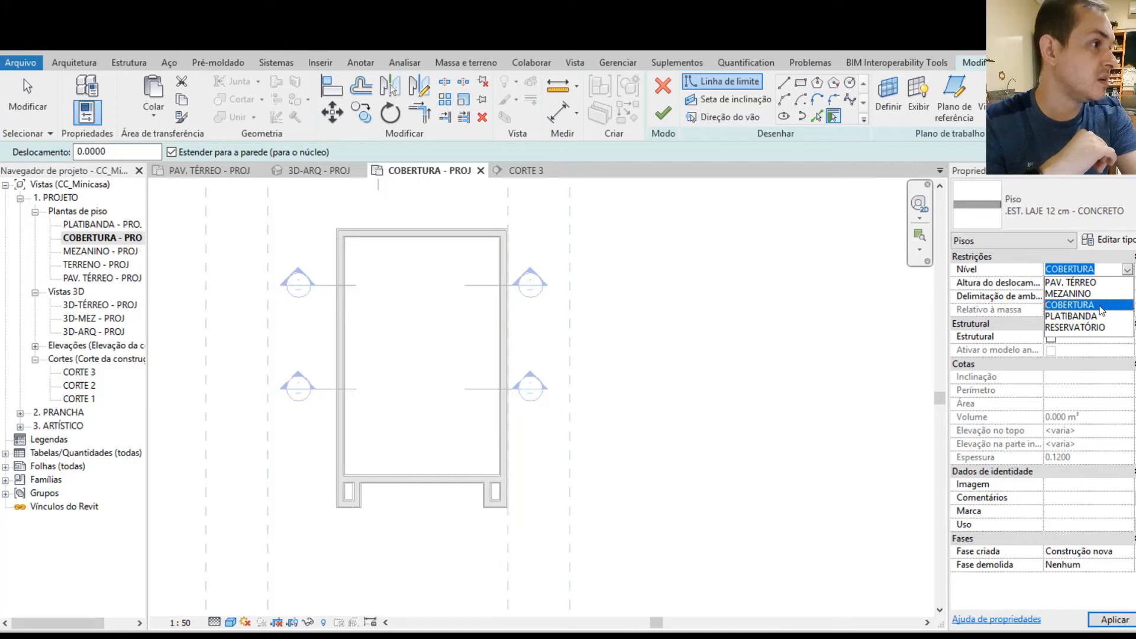
left_click(1101, 306)
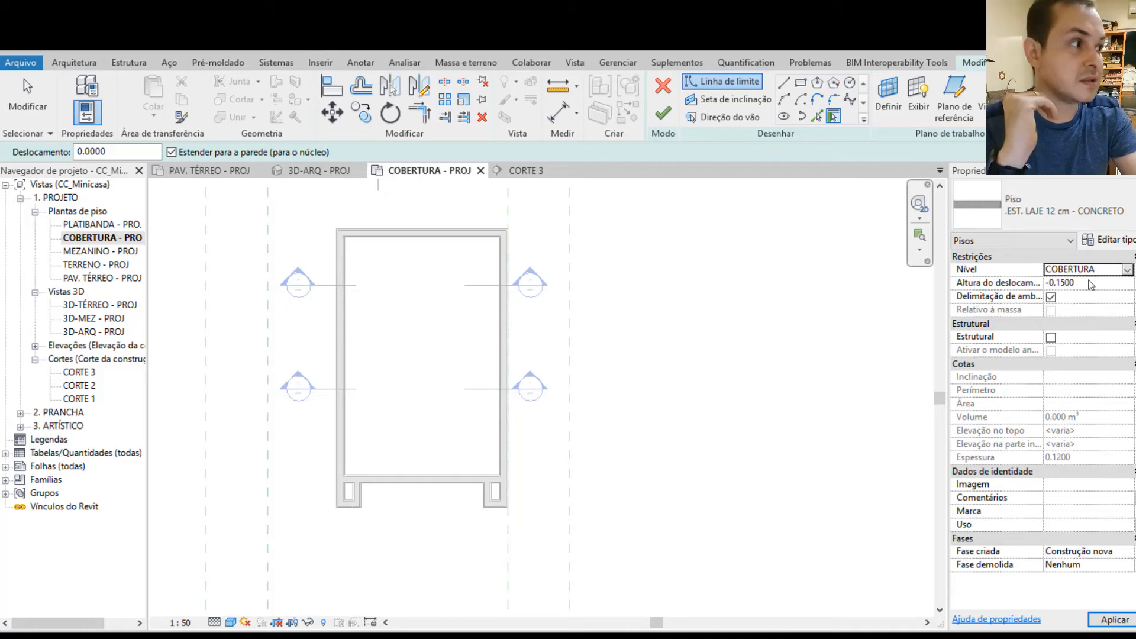
left_click(1092, 285)
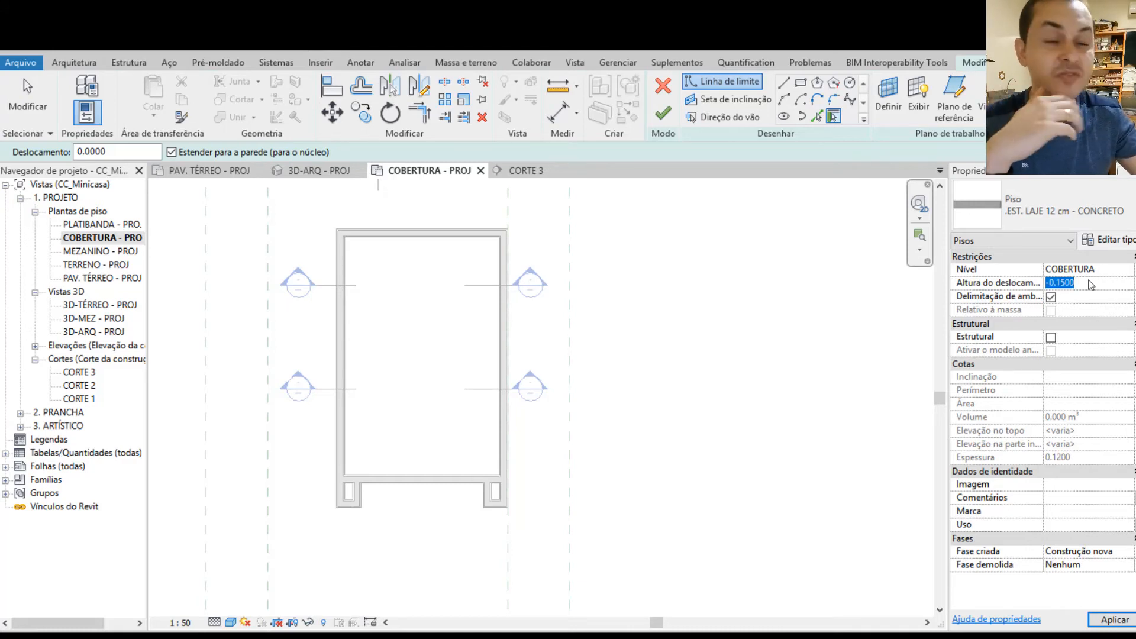
type("00")
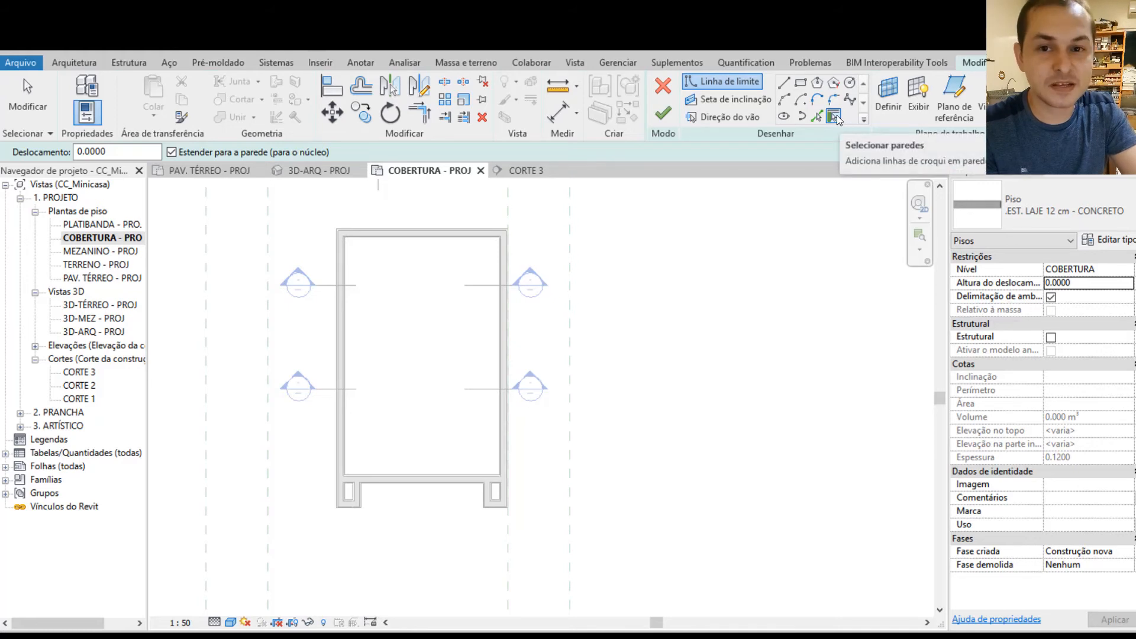
- Pick the back wall as a slab boundary, flip the line to the inner core face and return it to the outer one
left_click(834, 117)
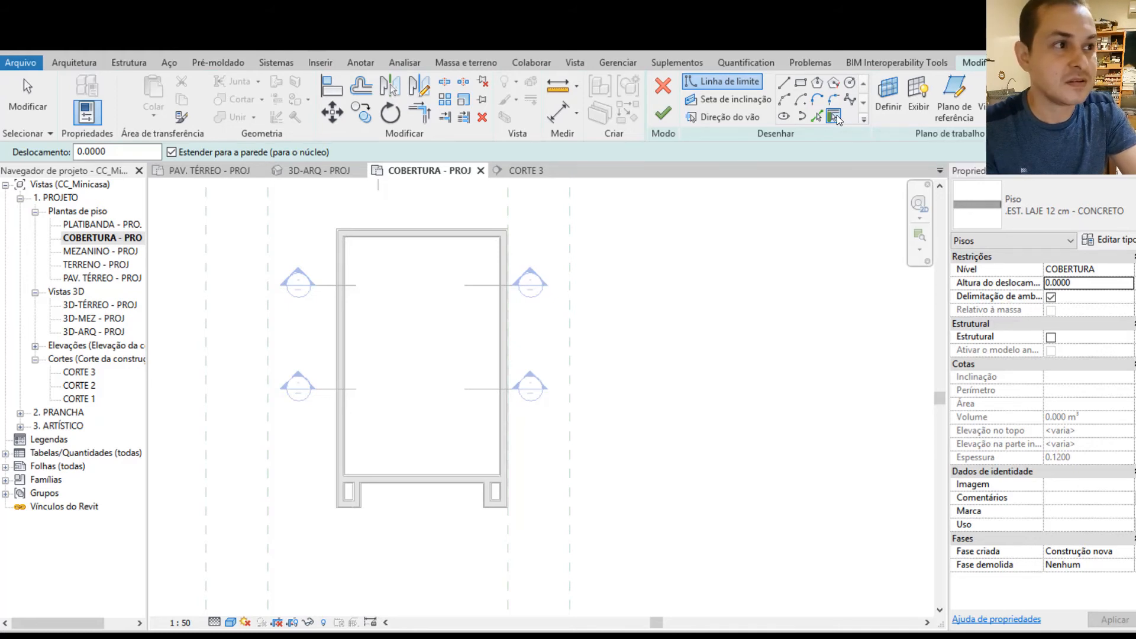
left_click(422, 232)
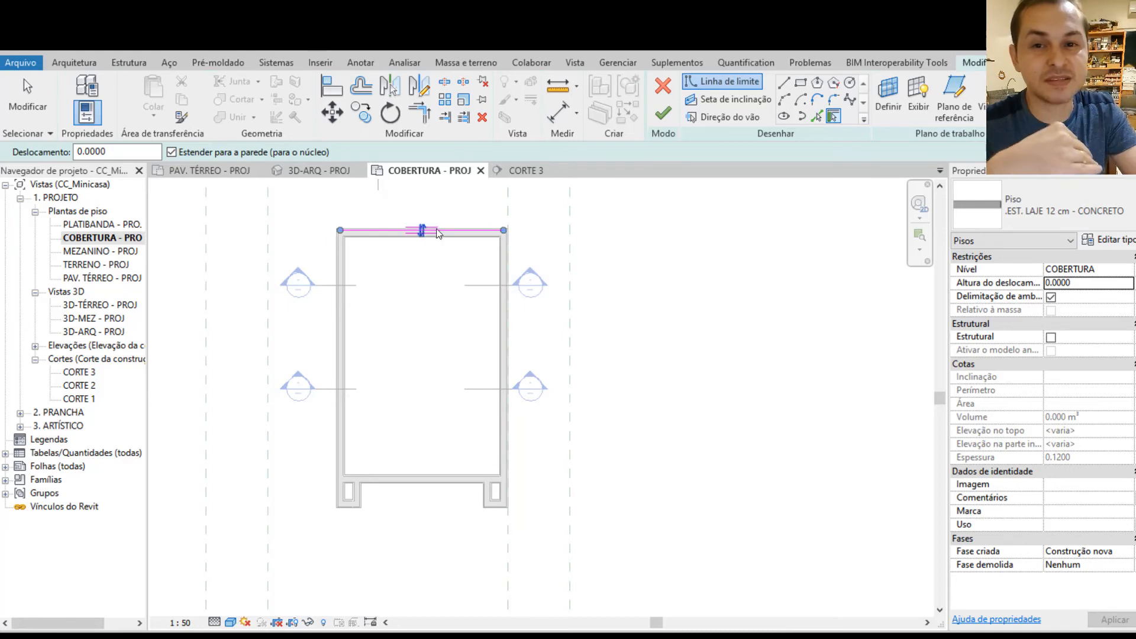
scroll(422, 230, "up", 5)
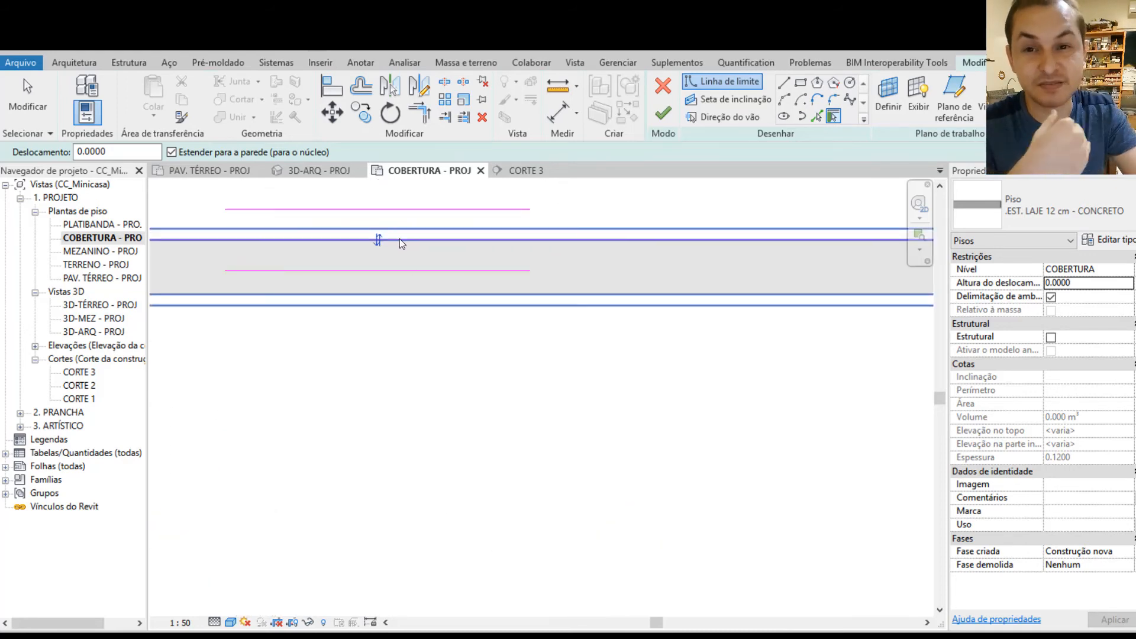
scroll(400, 239, "up", 1)
scroll(436, 276, "down", 3)
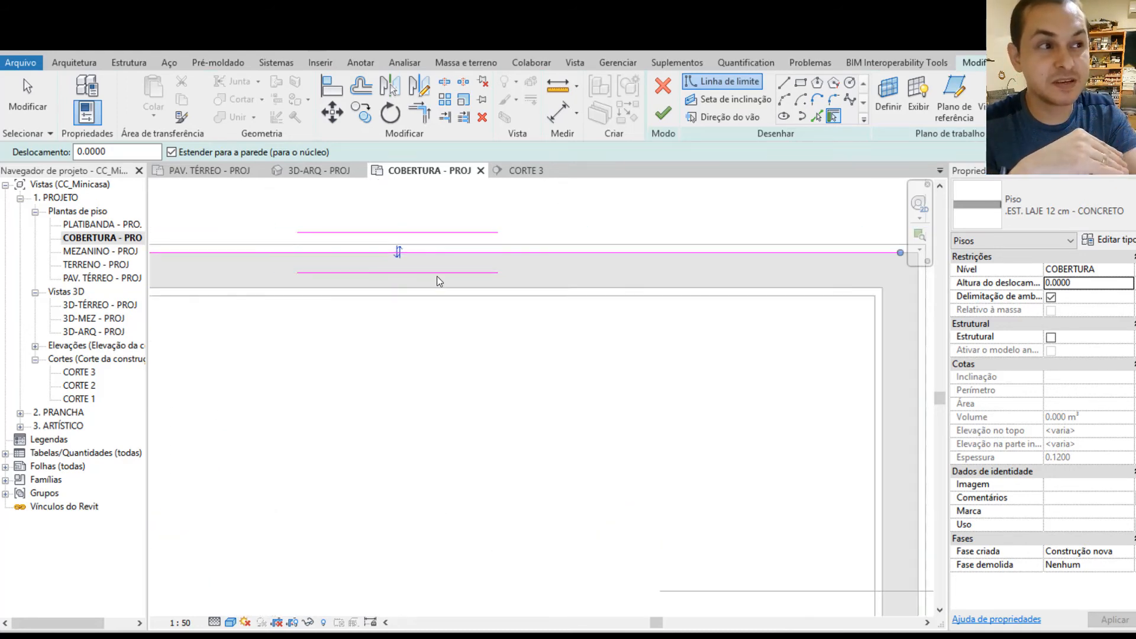
scroll(423, 271, "up", 2)
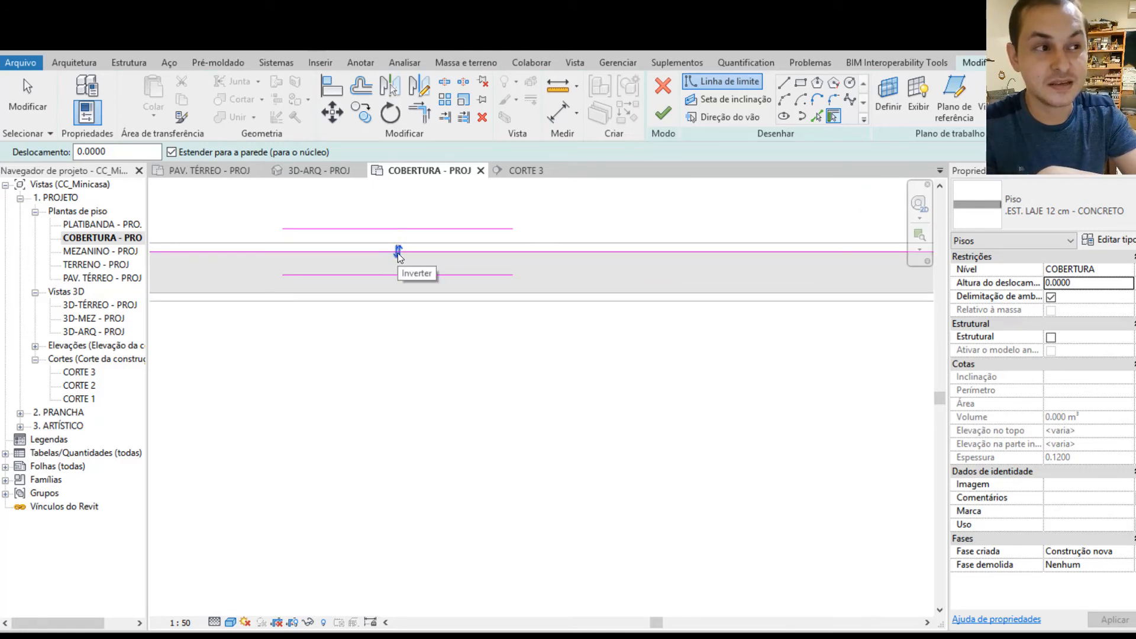
left_click(398, 252)
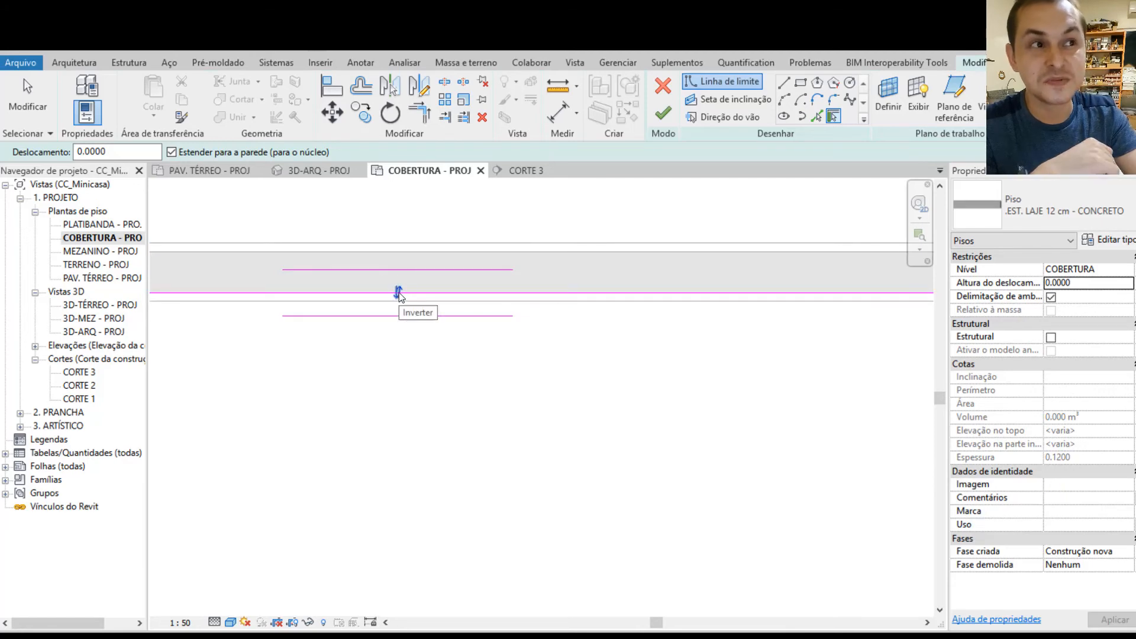
left_click(398, 293)
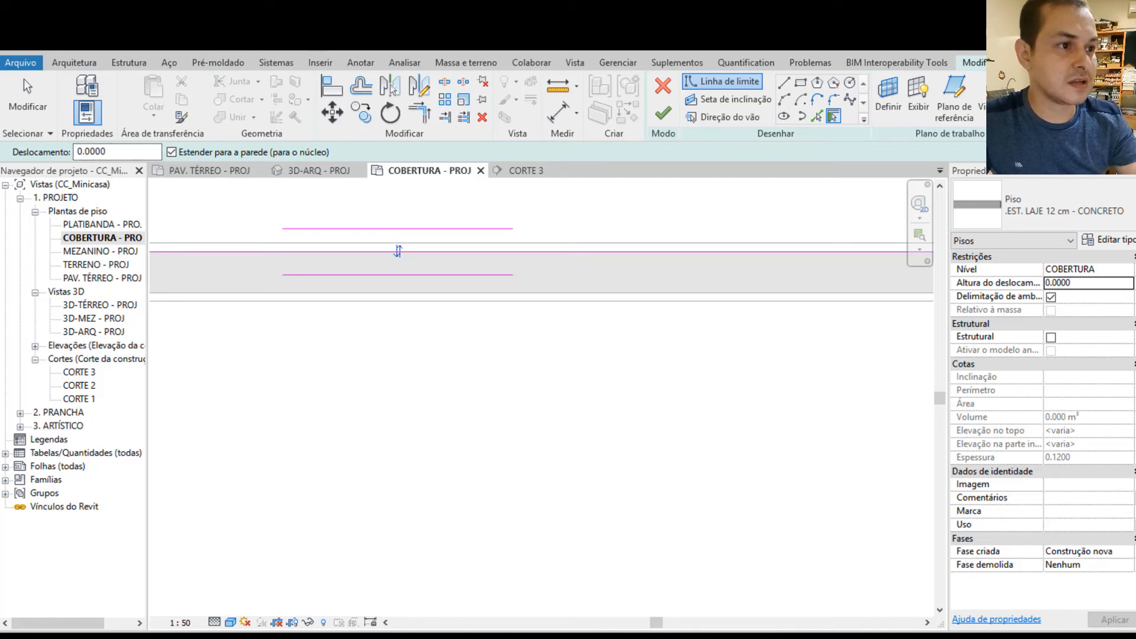
- Add slab boundary lines on the outer core faces of the left side wall and the left front wing's end wall
scroll(588, 327, "down", 3)
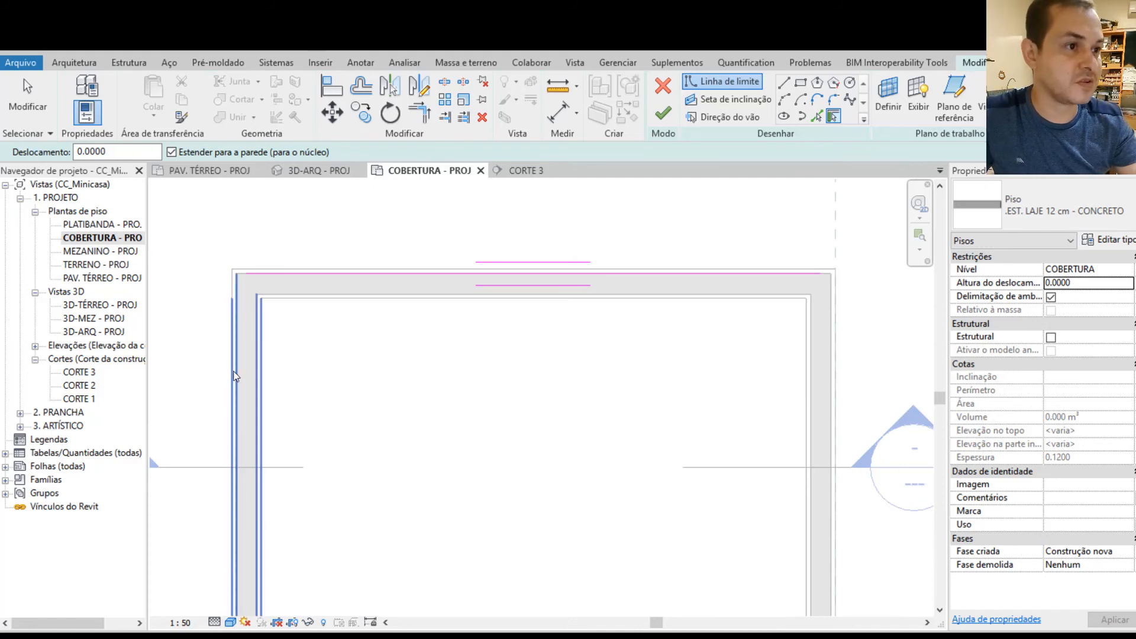
left_click(235, 376)
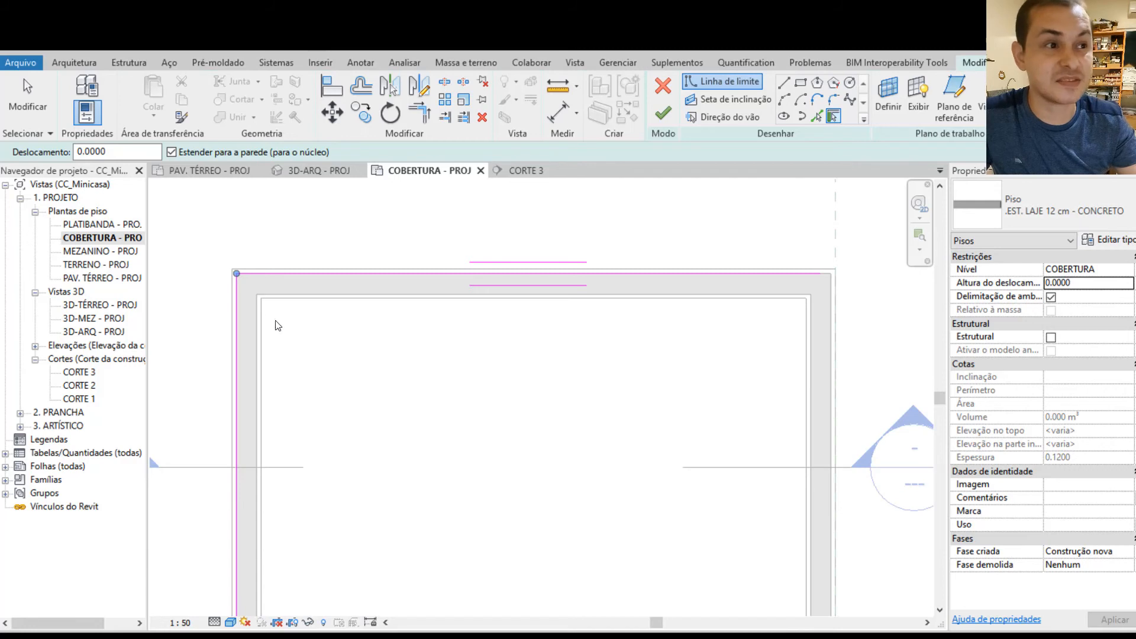
scroll(250, 287, "up", 3)
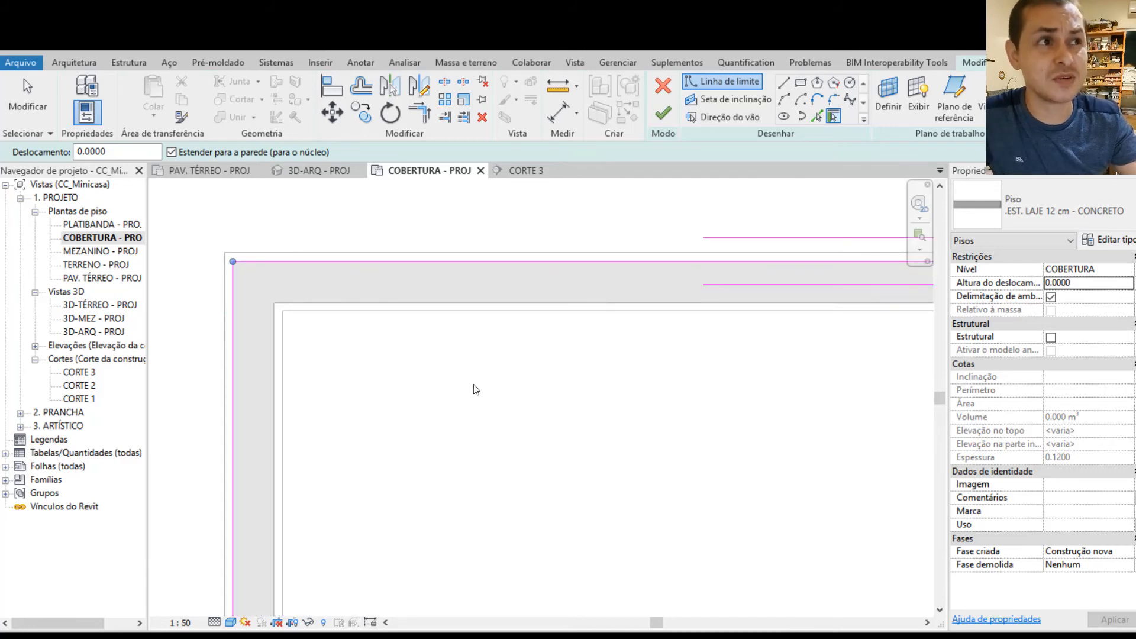
left_click(308, 44)
scroll(332, 302, "down", 5)
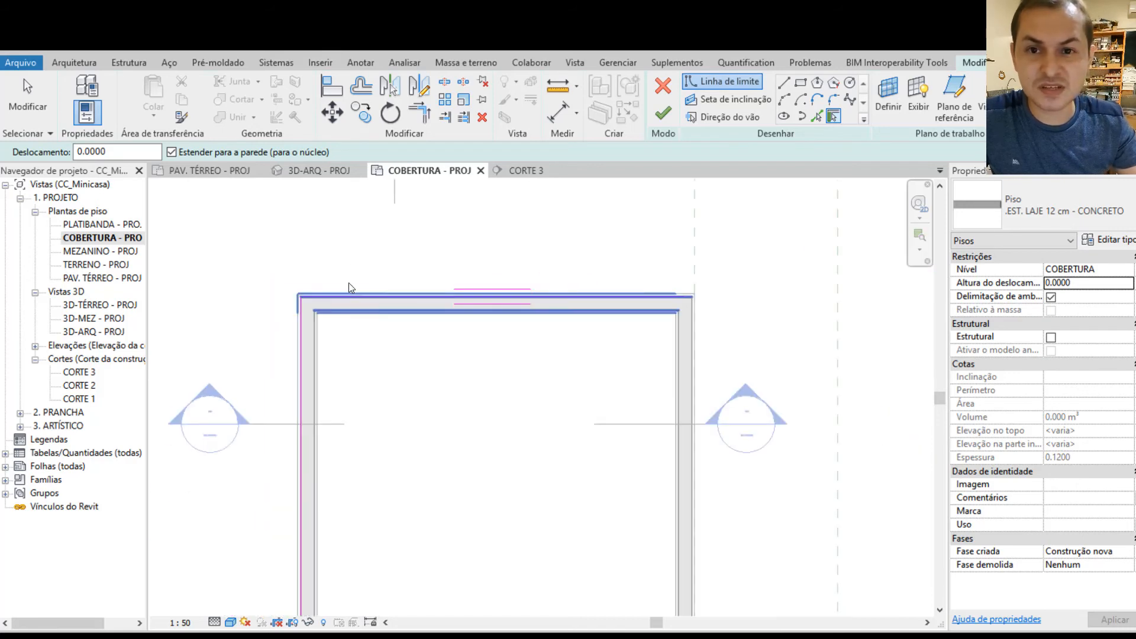
scroll(343, 483, "up", 4)
scroll(345, 487, "up", 3)
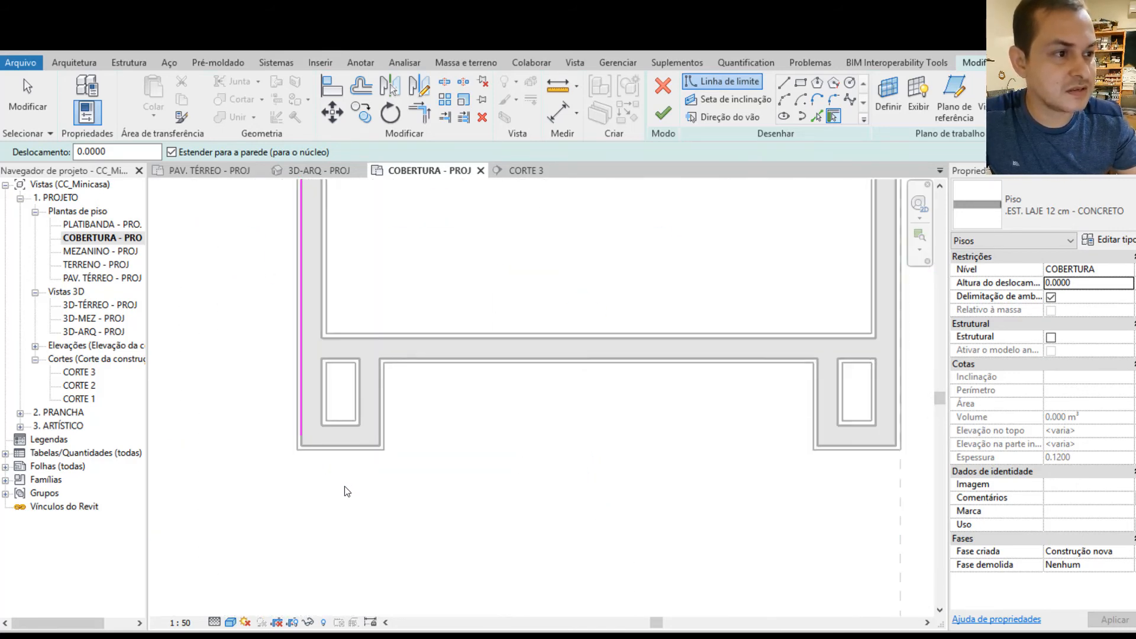
left_click(339, 436)
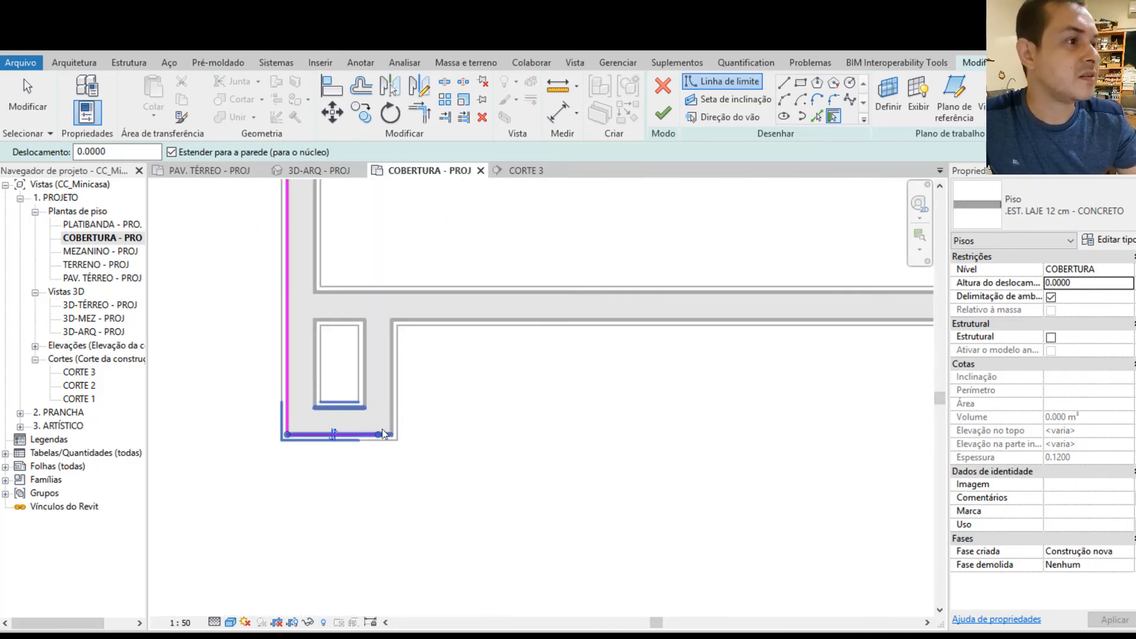
- Add slab boundary lines on the outer core faces of the right side wall and the right front wing's end wall
scroll(328, 391, "down", 2)
scroll(308, 450, "down", 4)
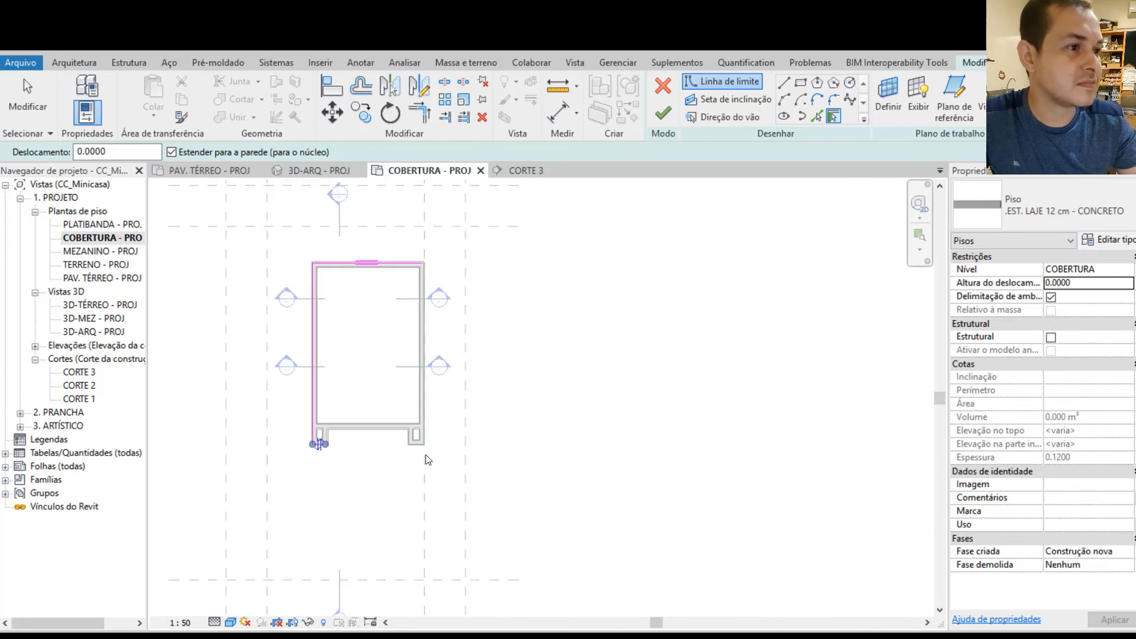
scroll(436, 290, "up", 4)
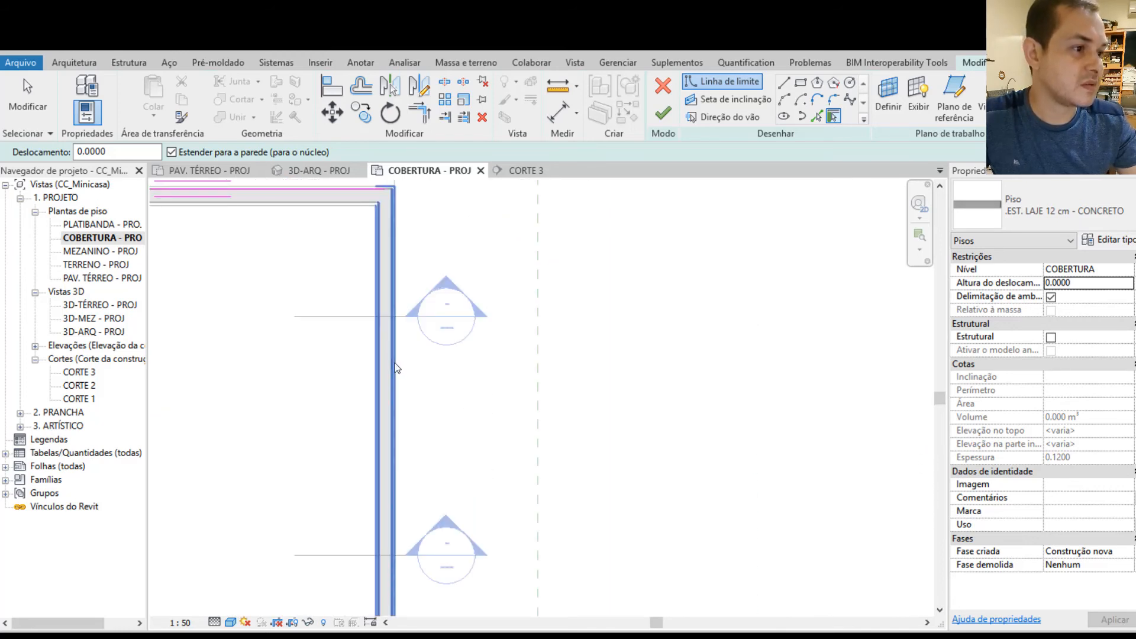
left_click(394, 364)
scroll(420, 329, "down", 4)
scroll(476, 534, "up", 2)
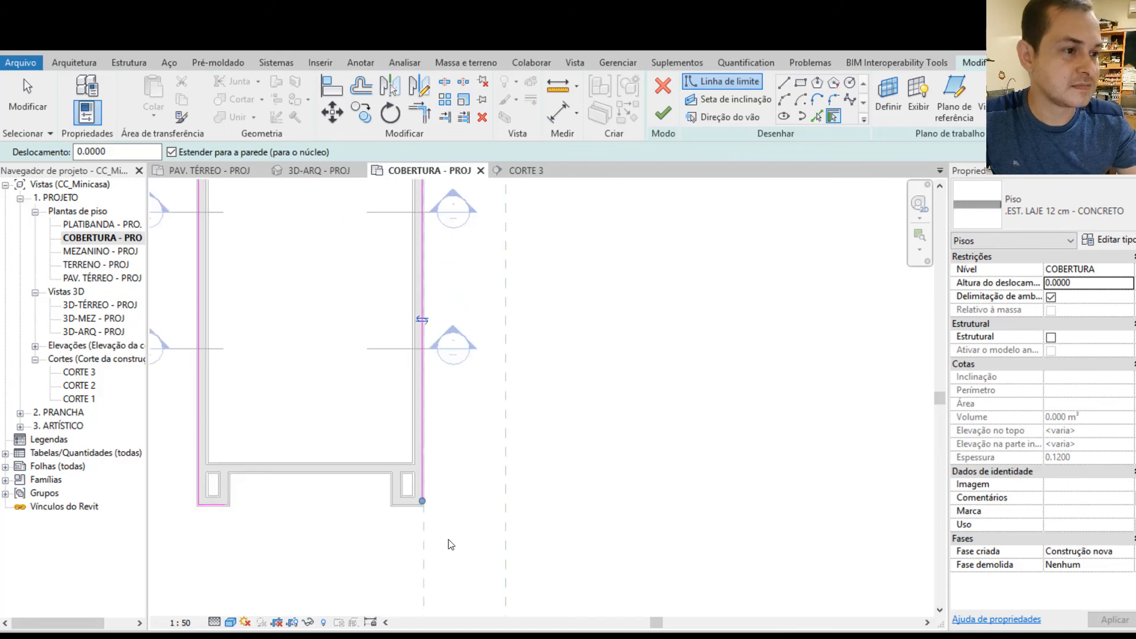
scroll(438, 527, "up", 4)
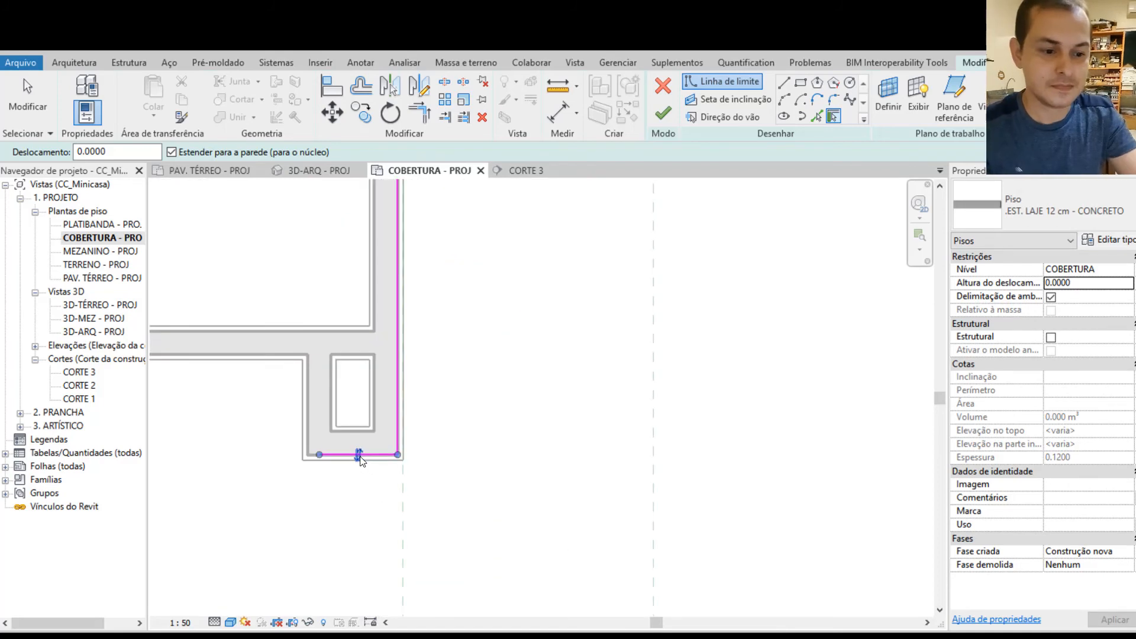
left_click(360, 456)
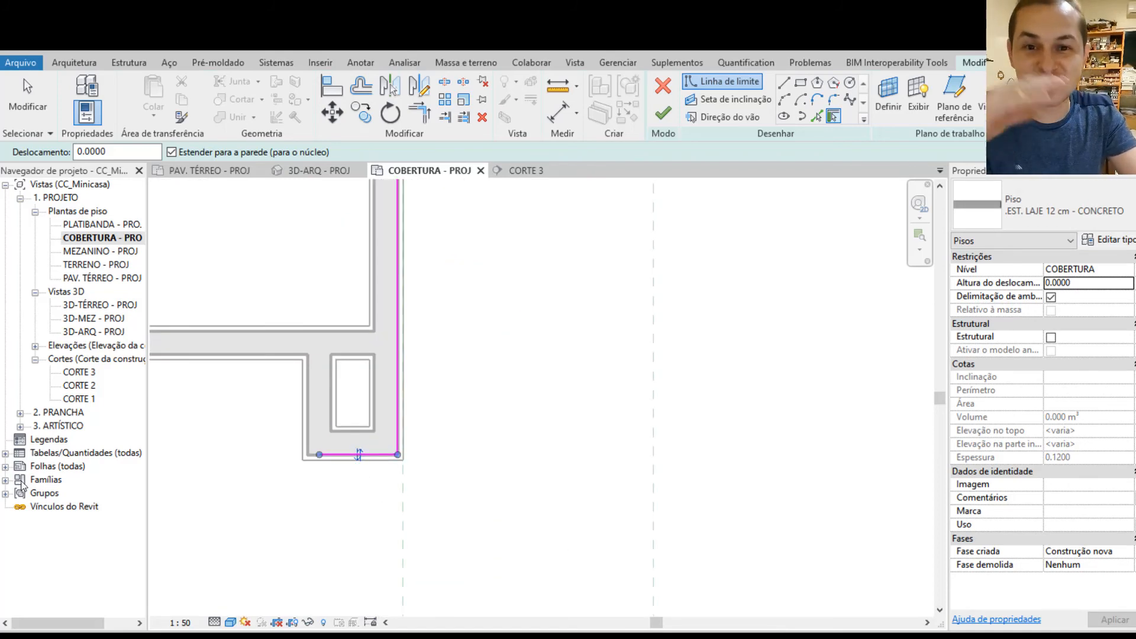
scroll(376, 268, "down", 1)
middle_click_drag(375, 269, 671, 263)
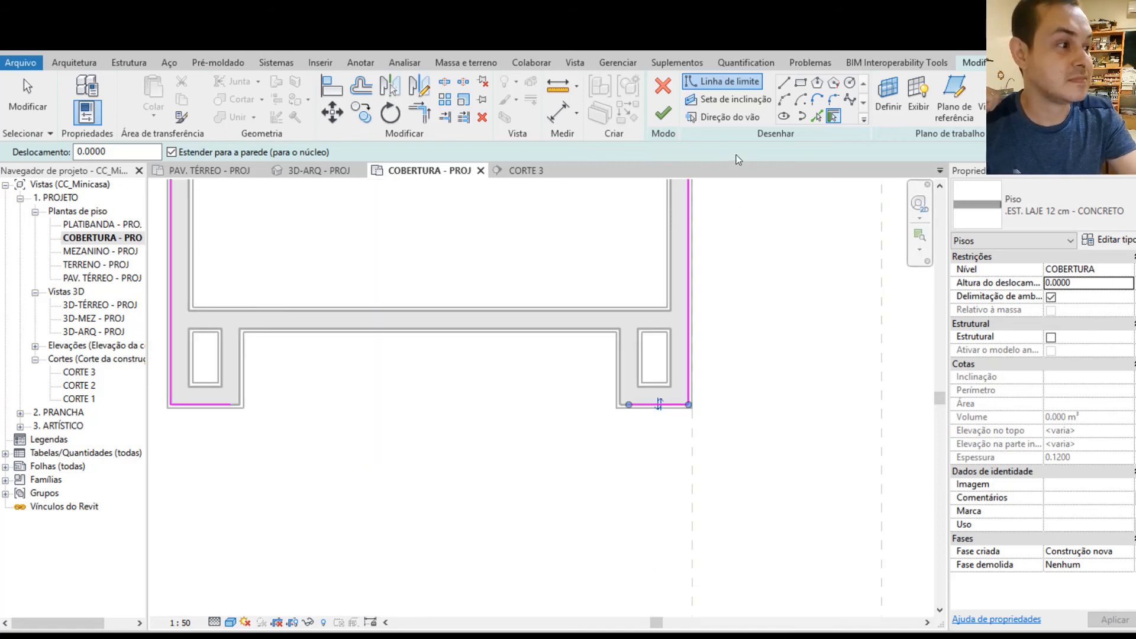
- Try to finish the slab sketch, examine the open boundary ends at the front wings, and return to the sketch
left_click(673, 116)
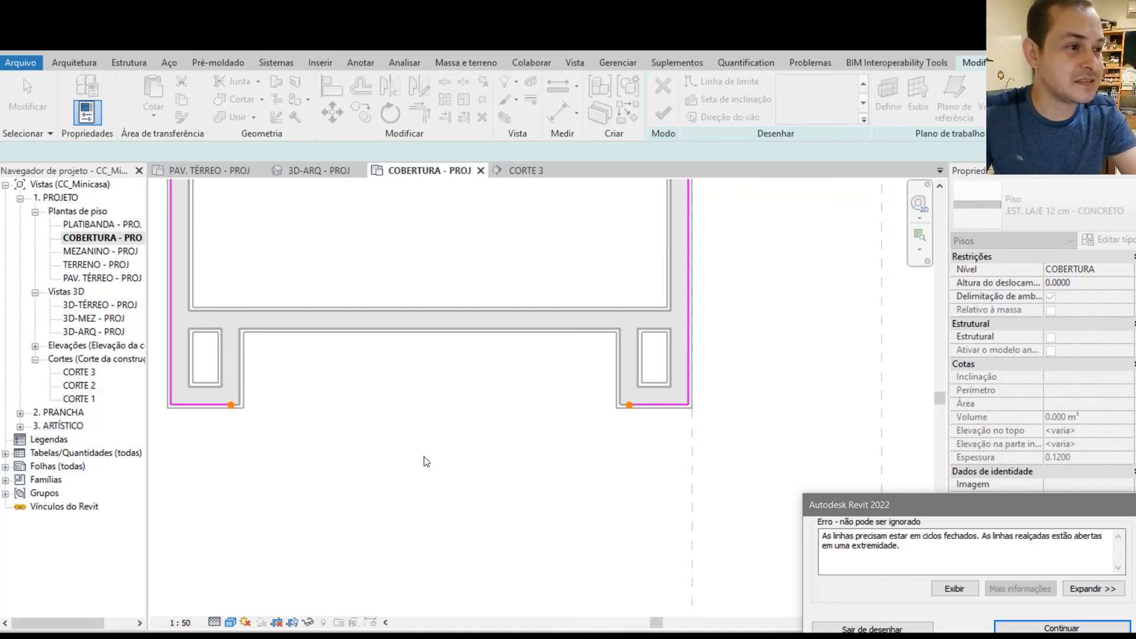
scroll(387, 462, "down", 3)
scroll(323, 369, "down", 2)
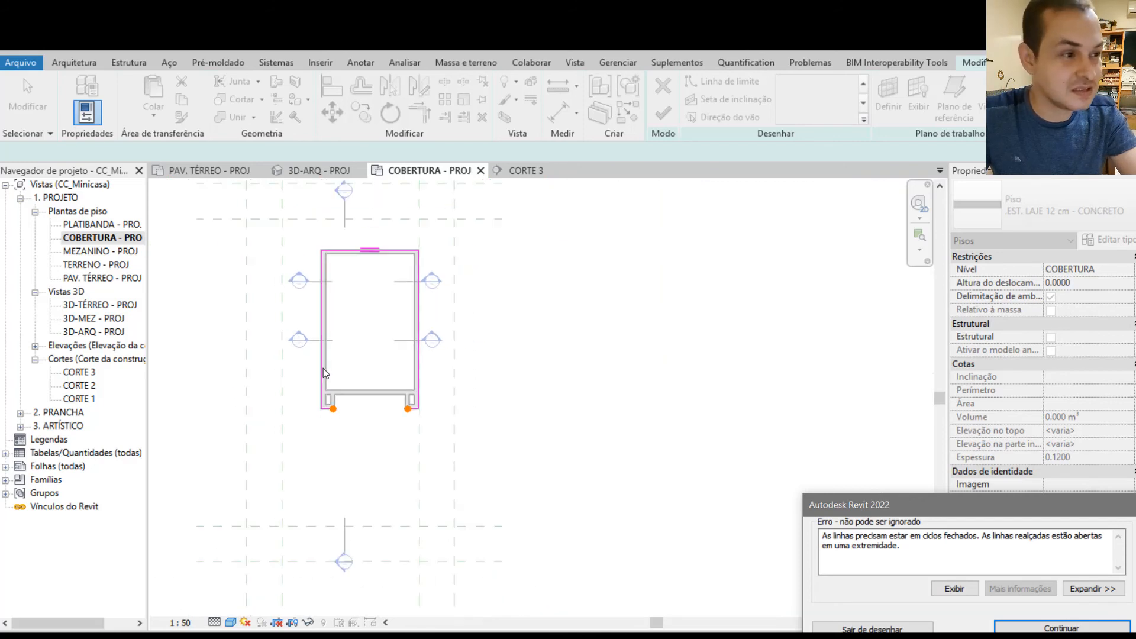
scroll(408, 407, "up", 4)
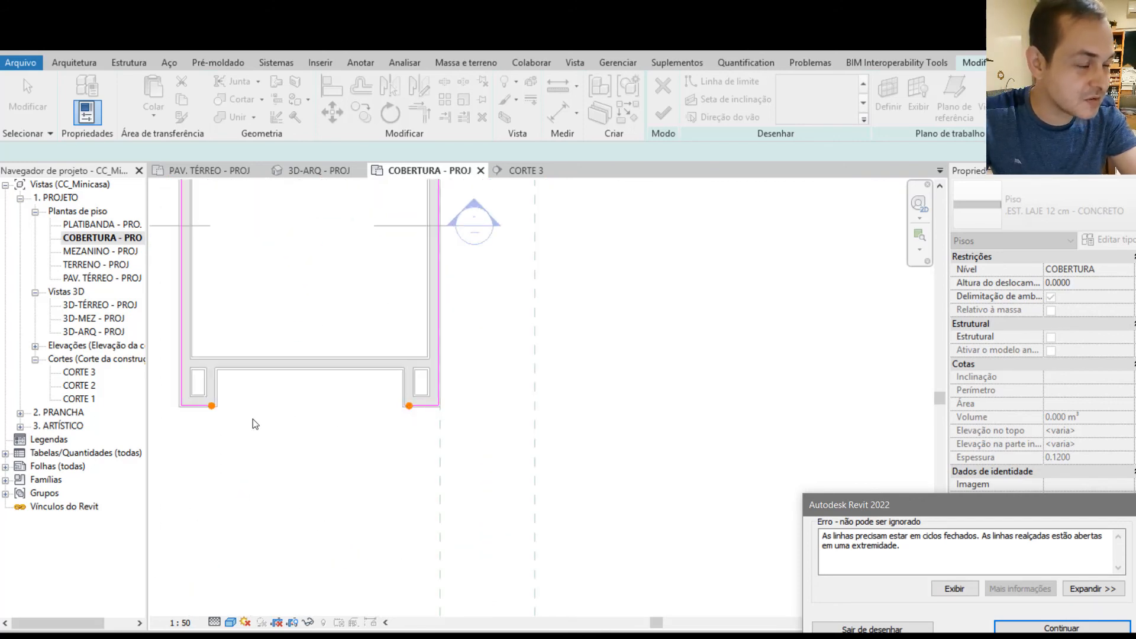
scroll(322, 415, "up", 3)
scroll(332, 415, "down", 2)
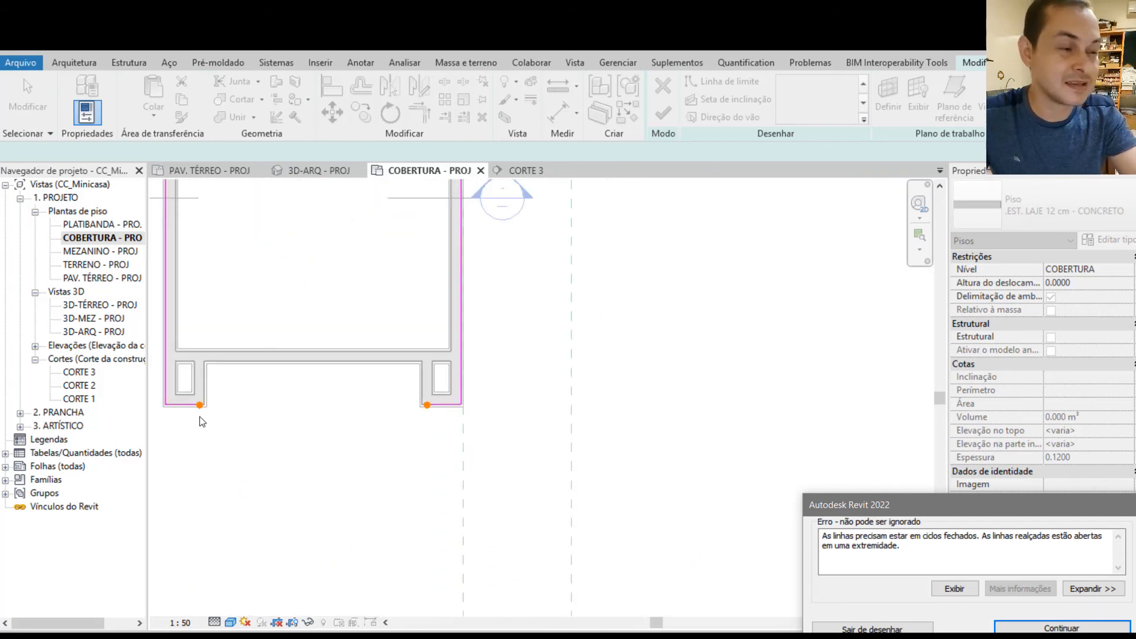
scroll(205, 407, "up", 4)
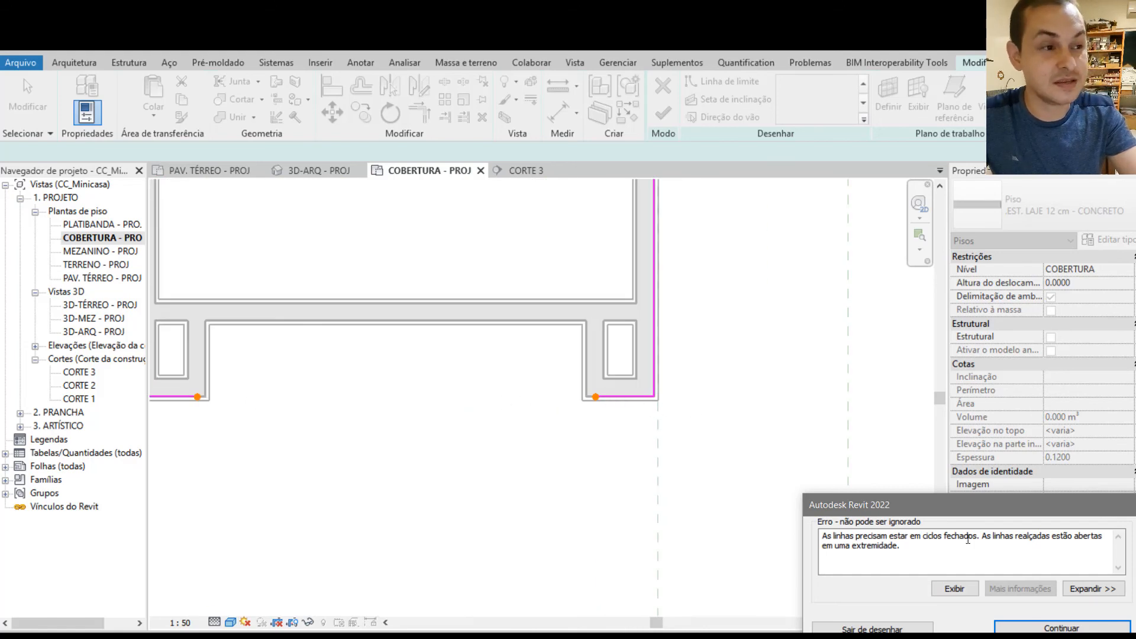
left_click(1027, 625)
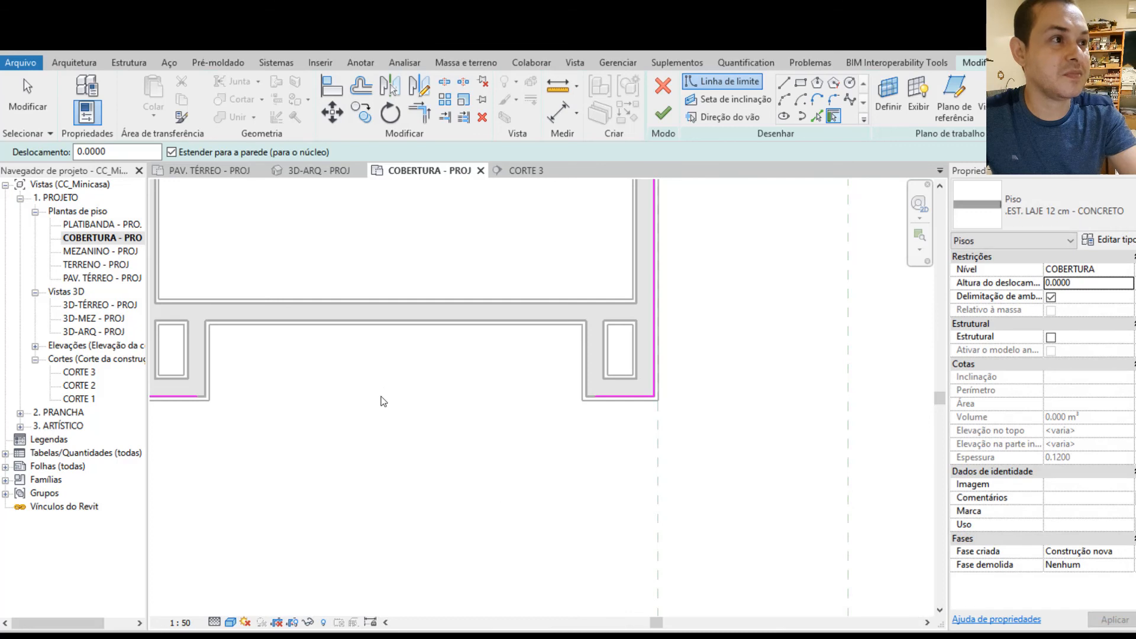
- Close the slab outline across the front by trimming/extending the two wings' end lines to each other
left_click(427, 112)
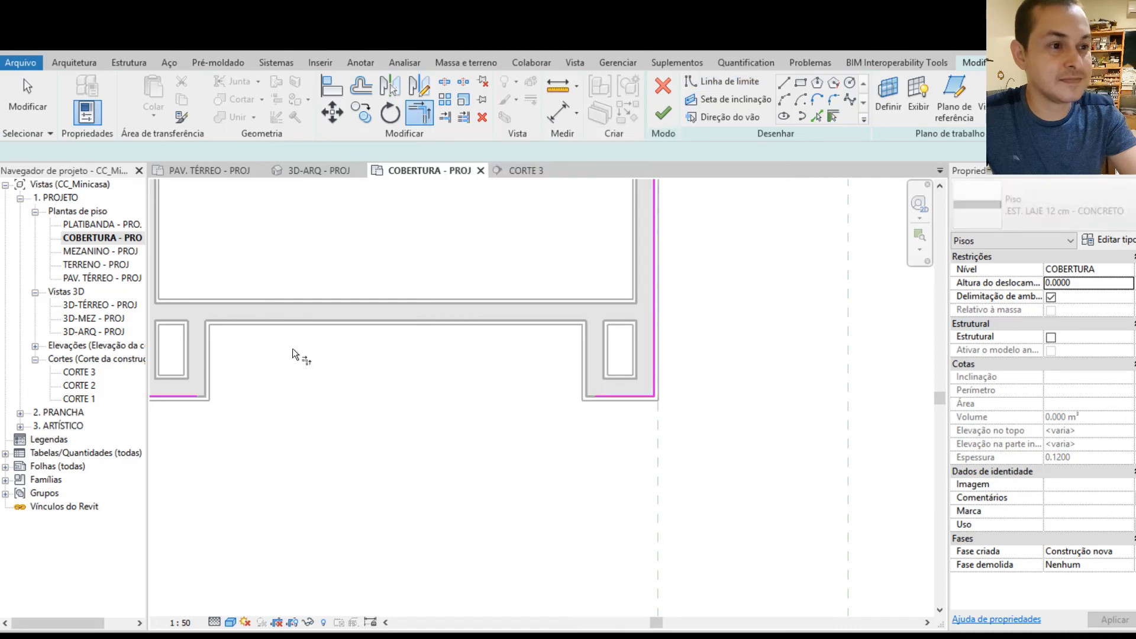
left_click(194, 396)
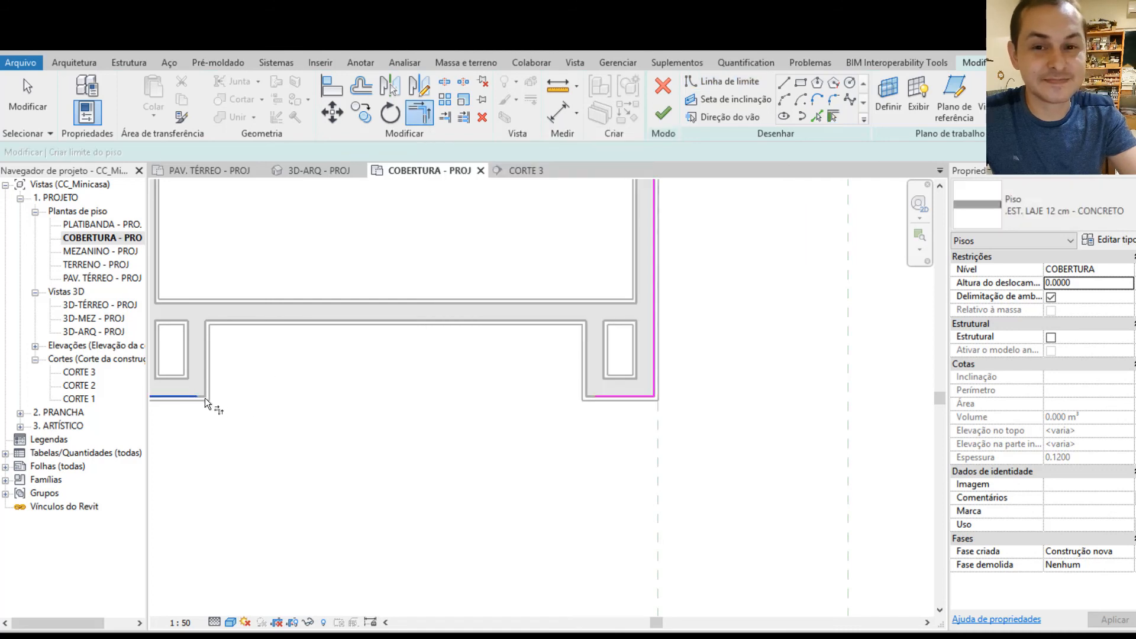
left_click(615, 399)
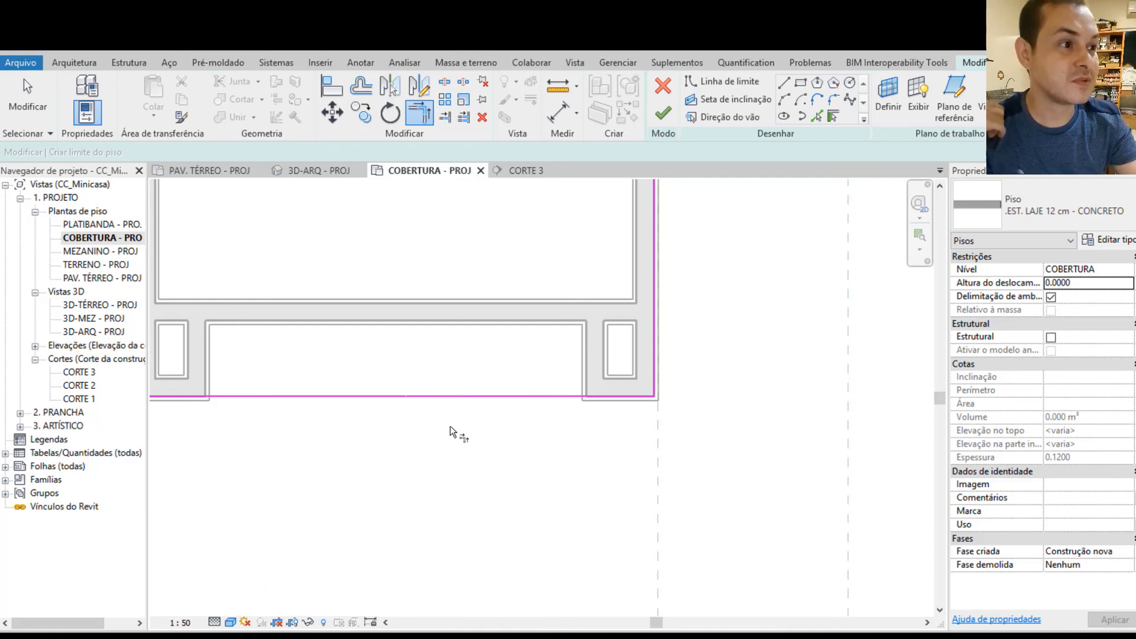
scroll(515, 468, "down", 5)
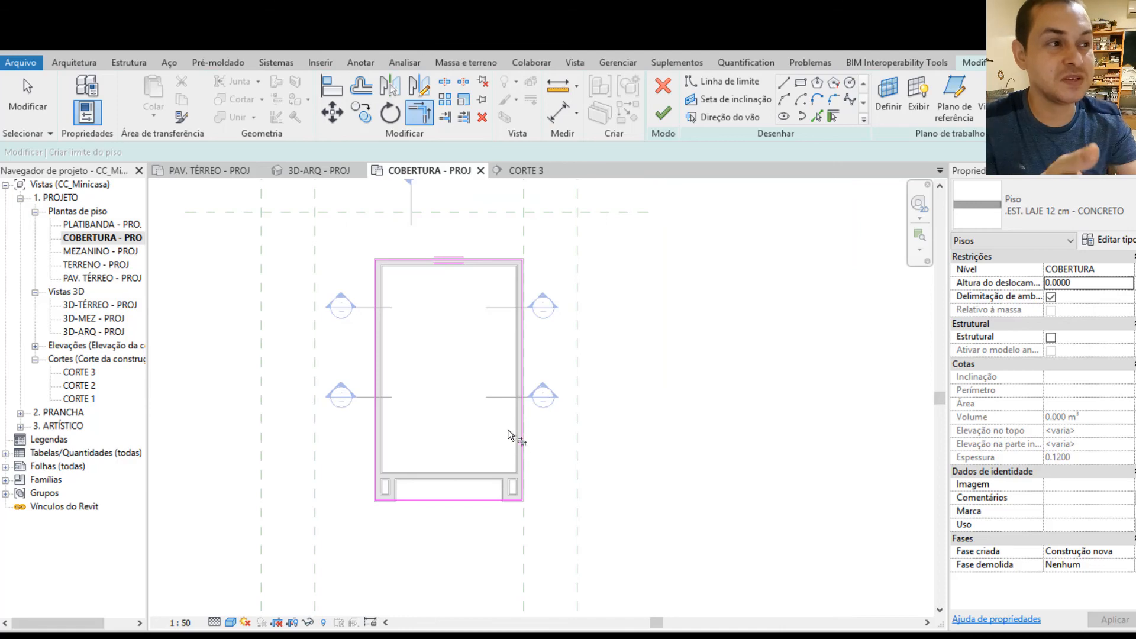
- Finish the slab sketch, joining its geometry with the overlapping walls and cutting the shared volume out of them
left_click(663, 113)
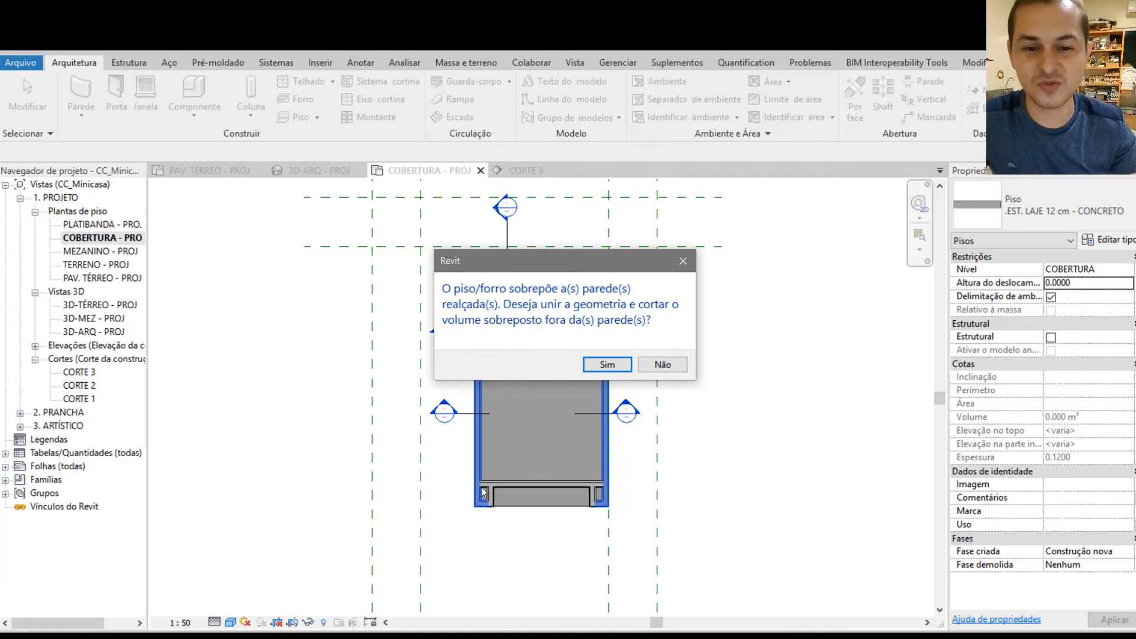
left_click(607, 364)
scroll(491, 449, "up", 1)
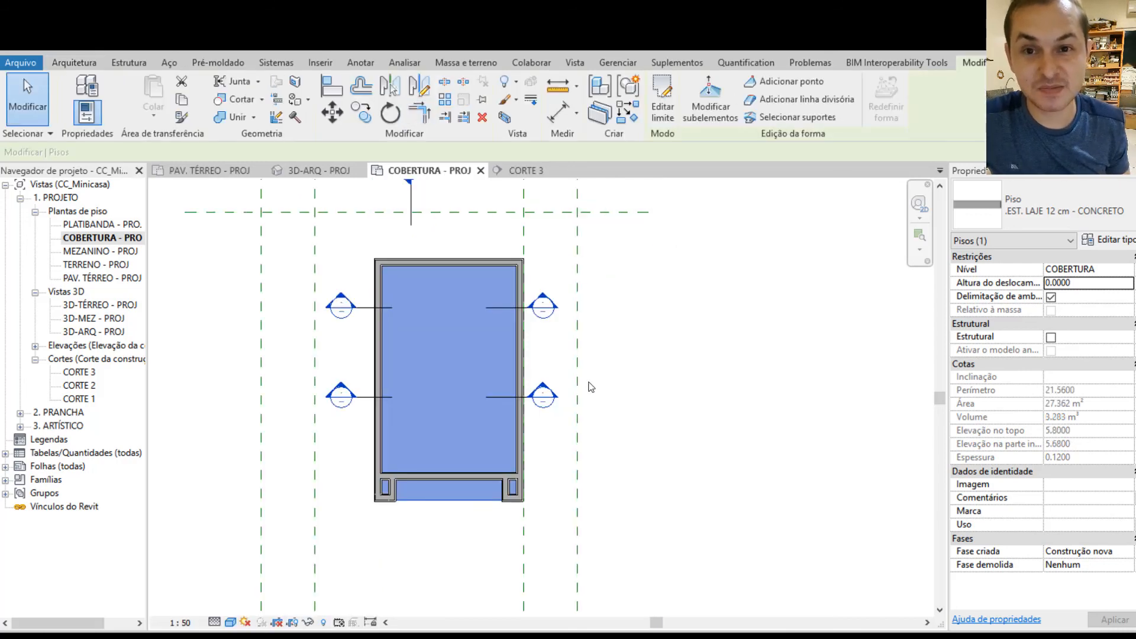